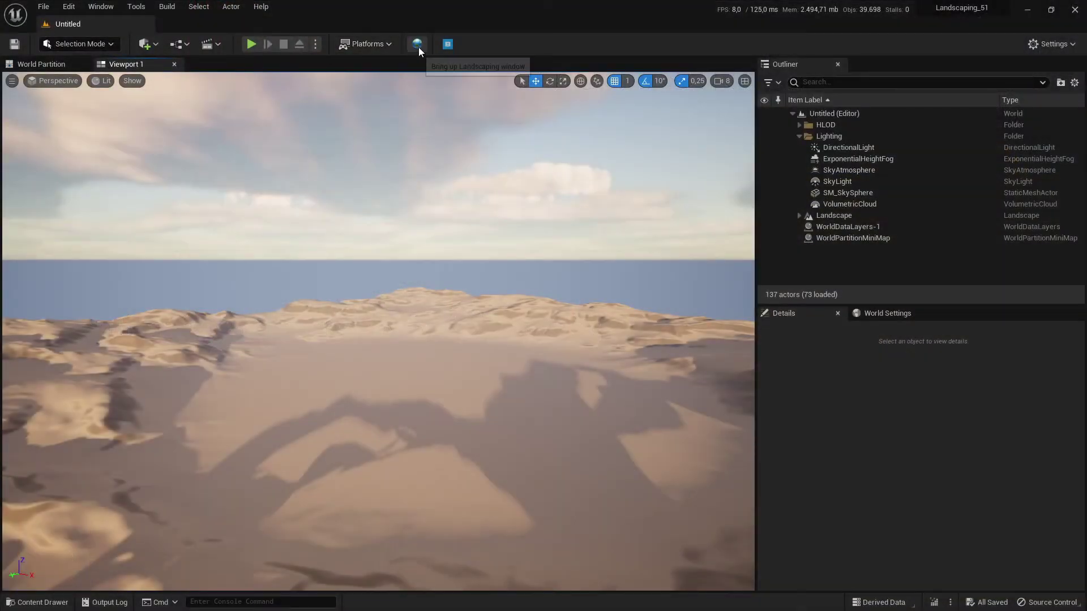
click(419, 47)
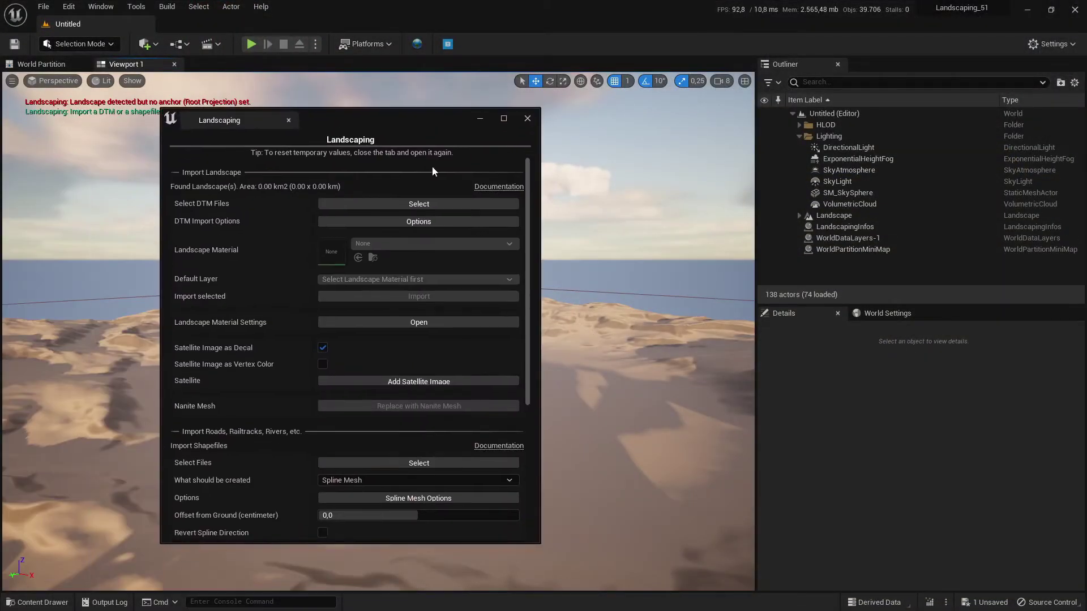
click(409, 205)
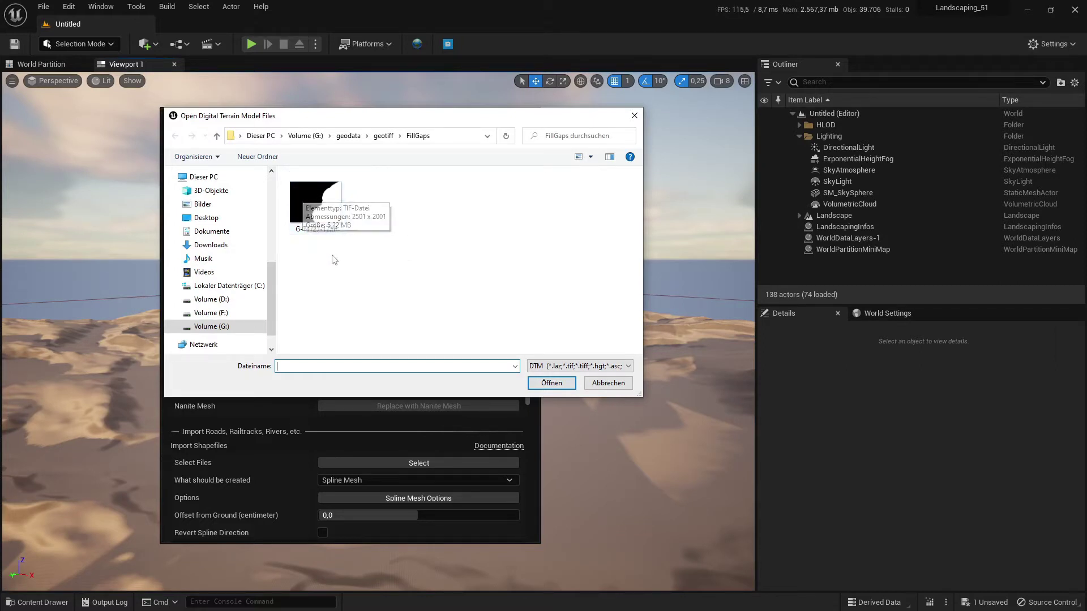
click(608, 383)
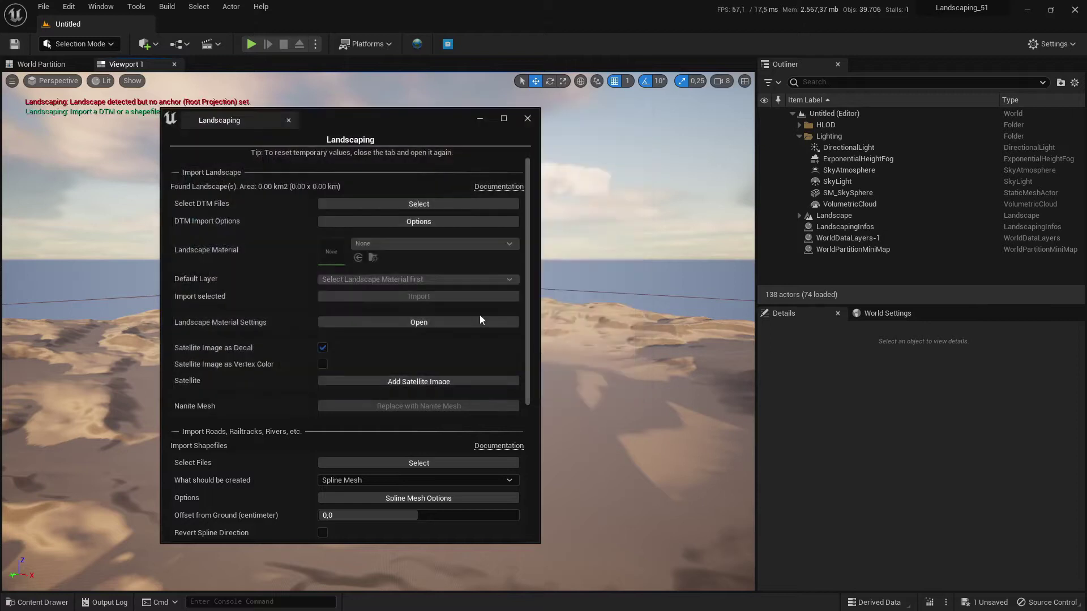
click(527, 118)
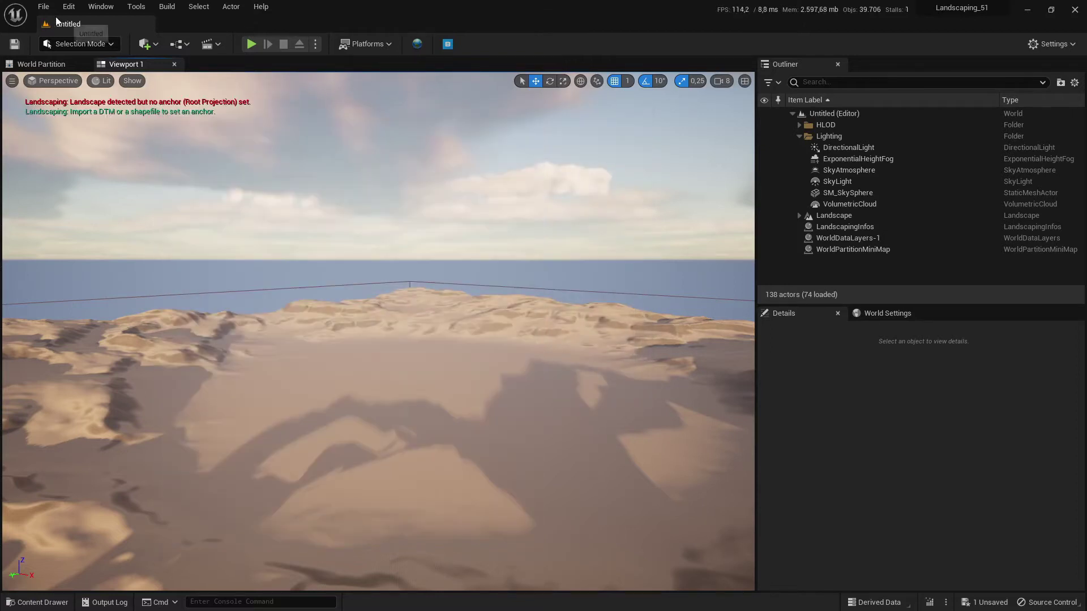
Create a new level from the Empty Open World template without saving the current level.
click(43, 6)
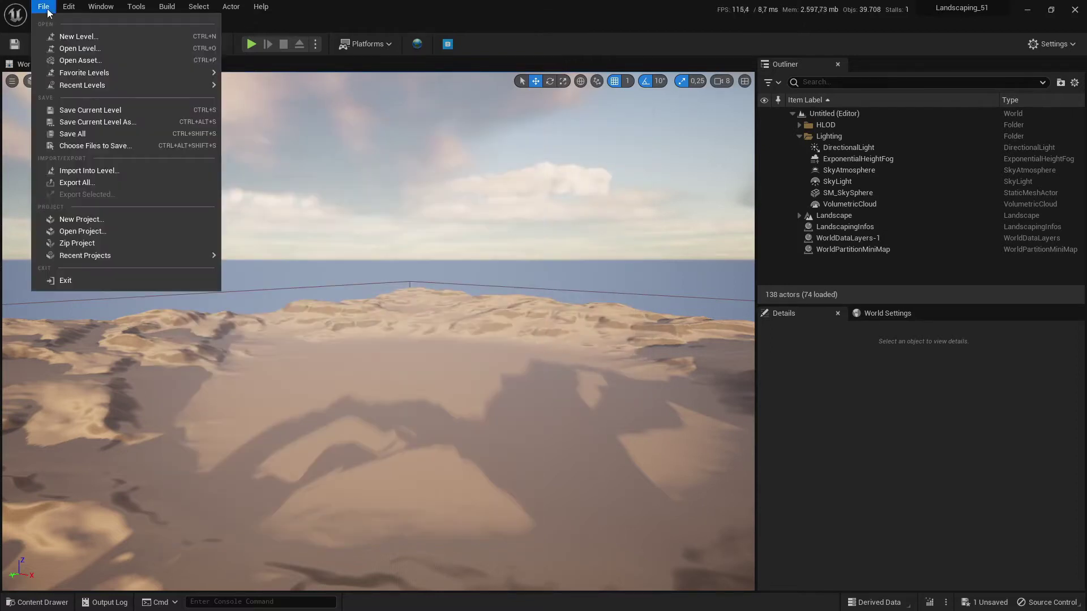
click(72, 36)
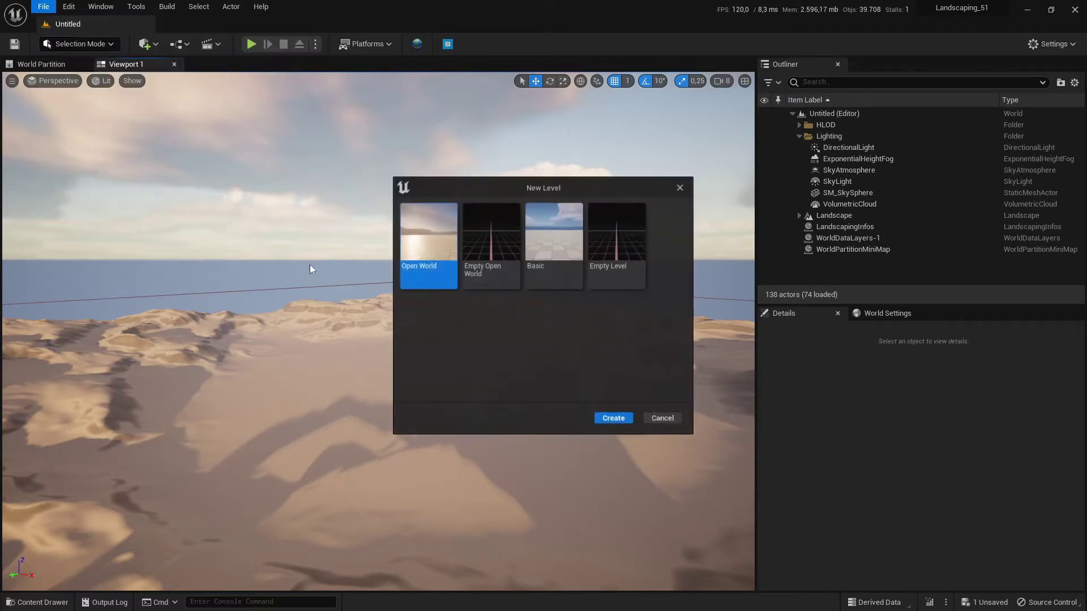
click(476, 245)
click(625, 420)
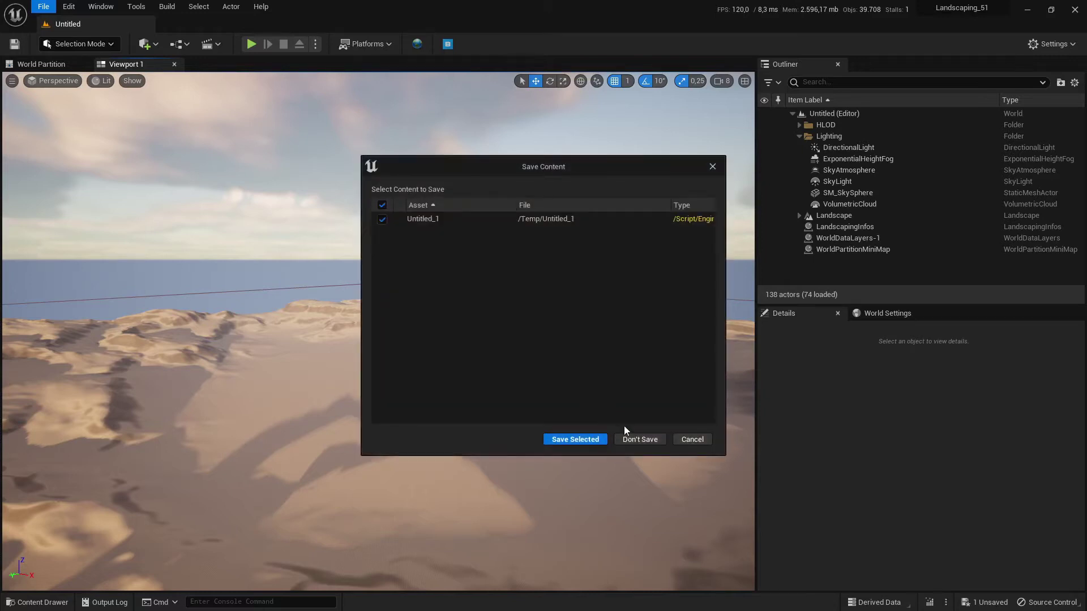
click(638, 440)
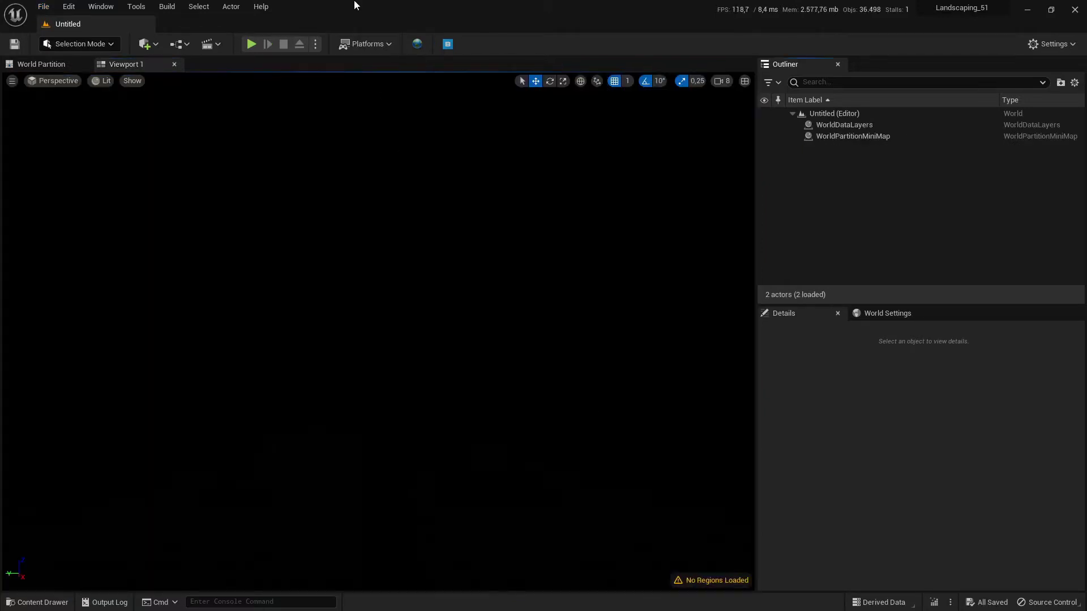
Open the Landscaping plugin window and load G-T4727-17.tif from the FillGaps folder as the DTM file.
click(415, 48)
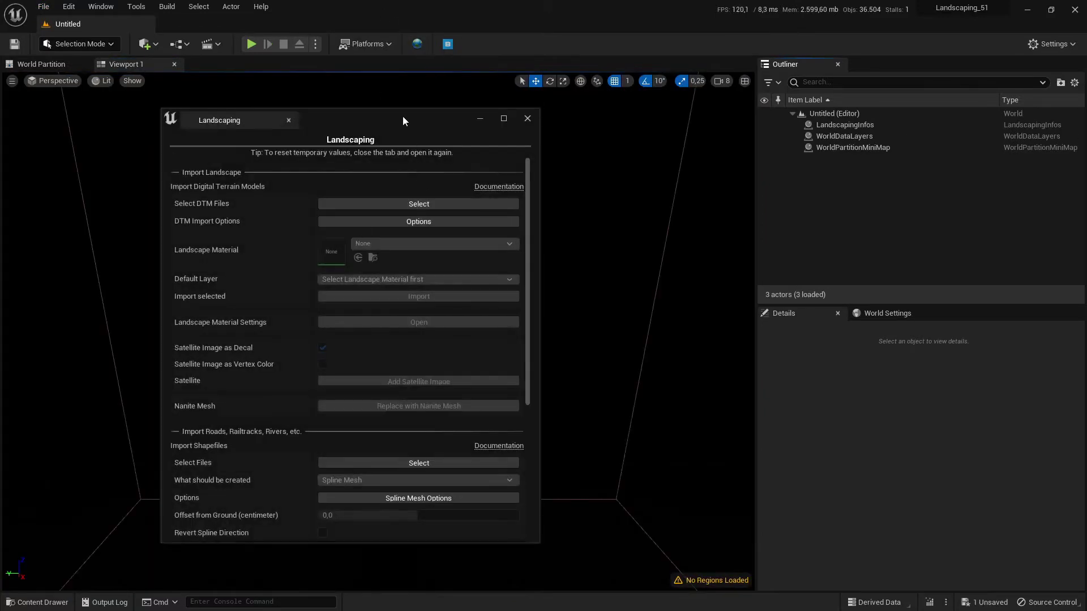
drag(403, 116, 377, 101)
click(378, 189)
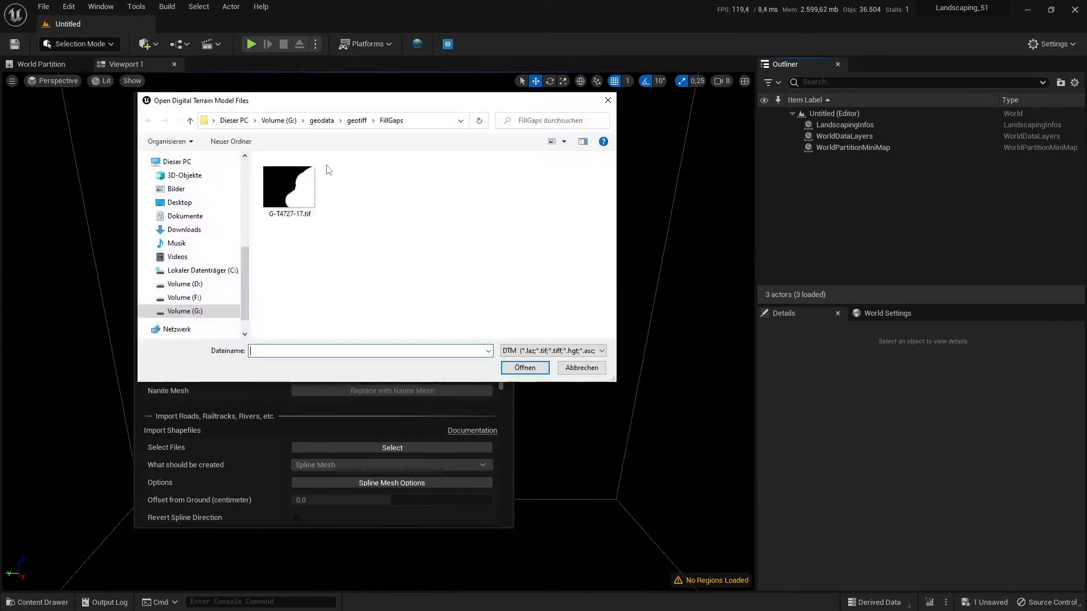
click(288, 187)
click(526, 367)
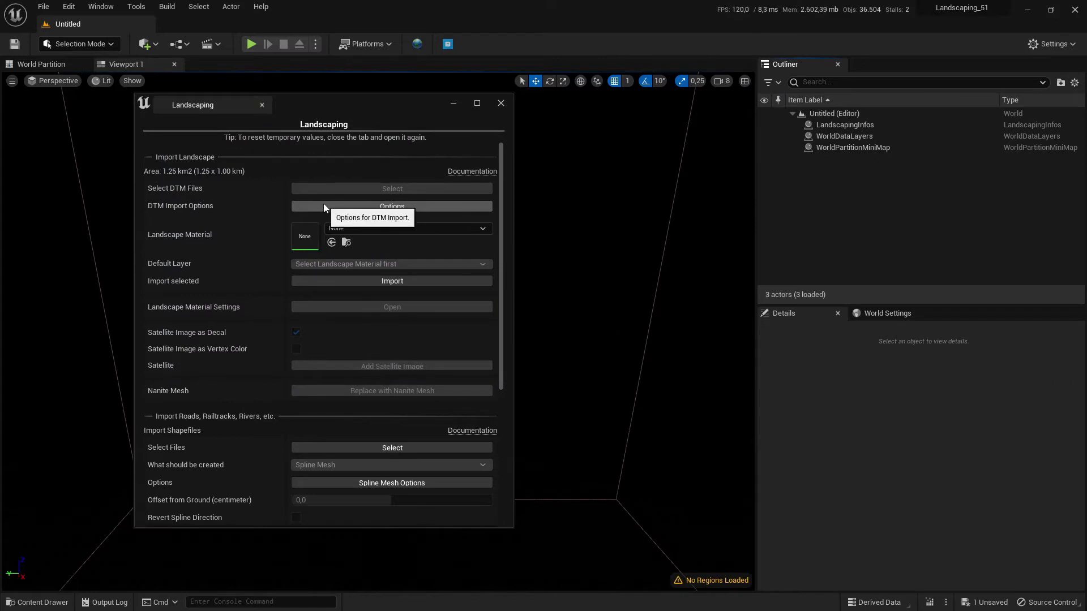
Disable High detail Z scale in the DTM import options and close them.
click(324, 206)
drag(499, 131, 399, 124)
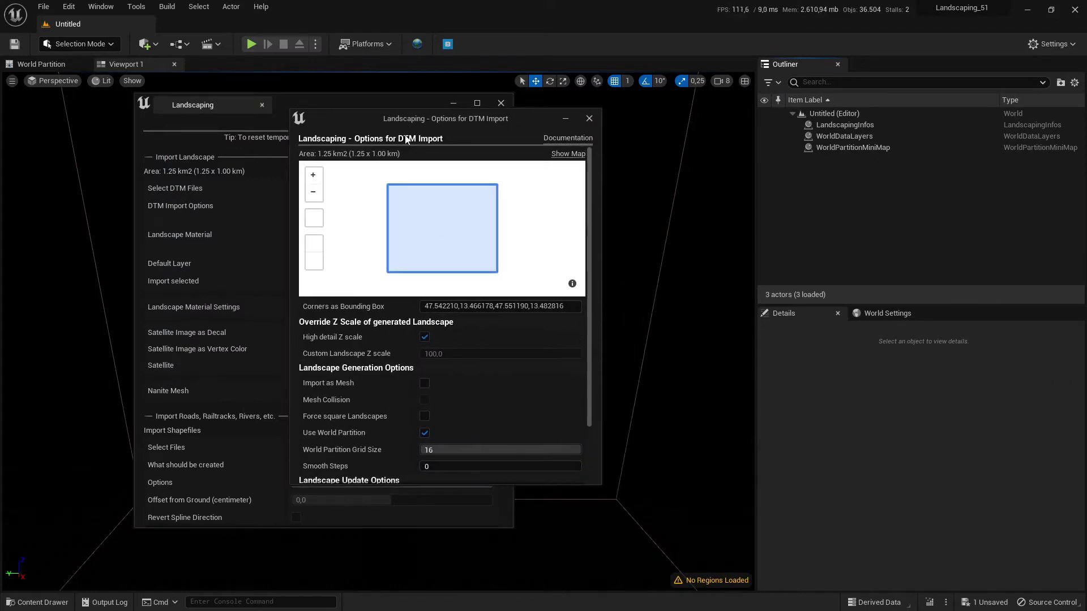
click(424, 337)
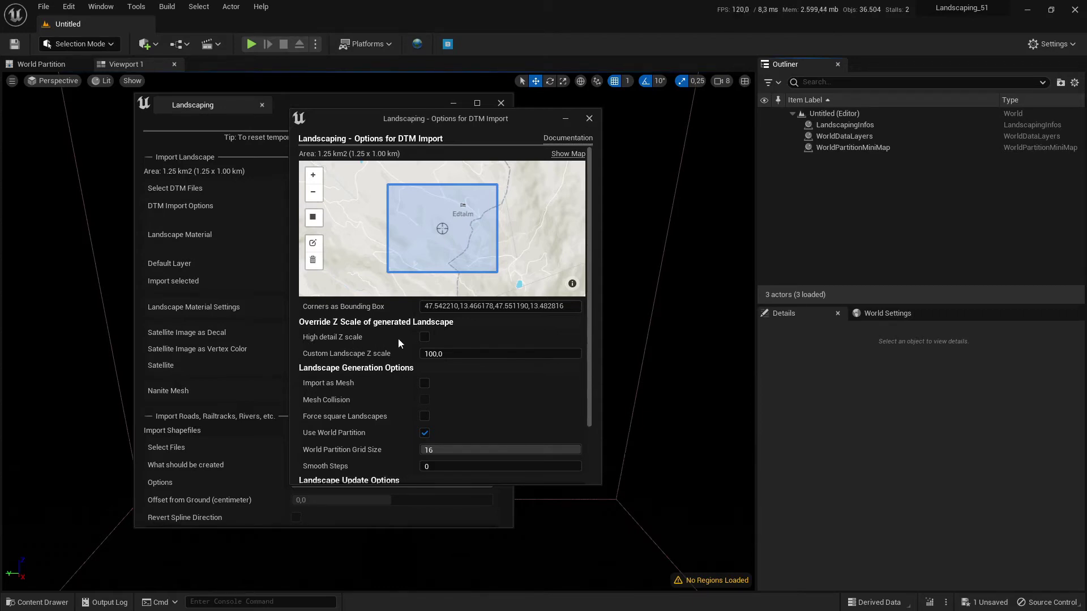
click(589, 119)
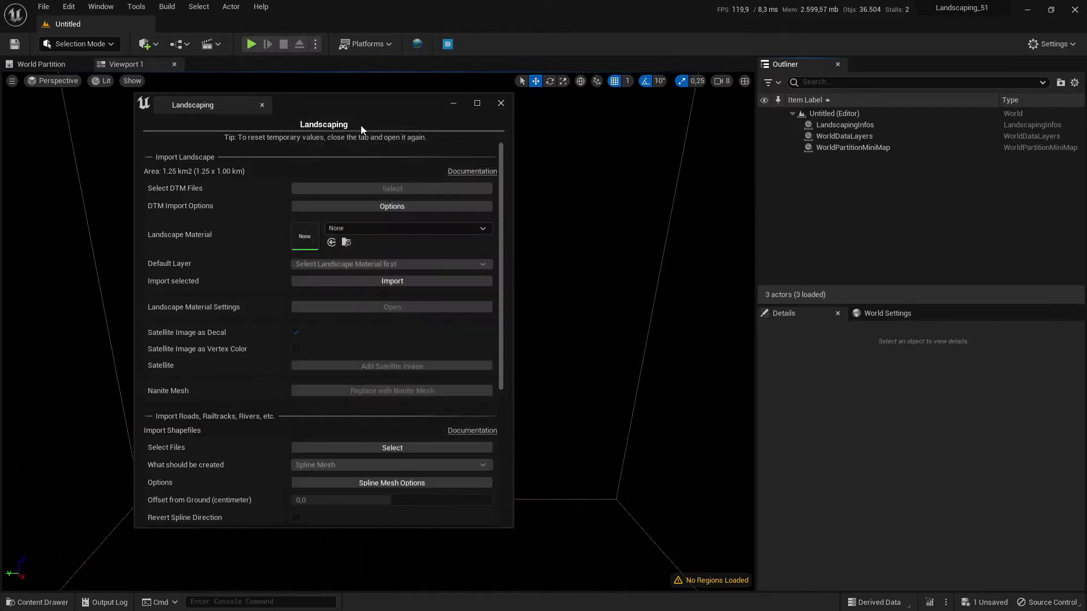
Import the selected DTM file as a landscape without a landscape material.
drag(348, 107, 336, 107)
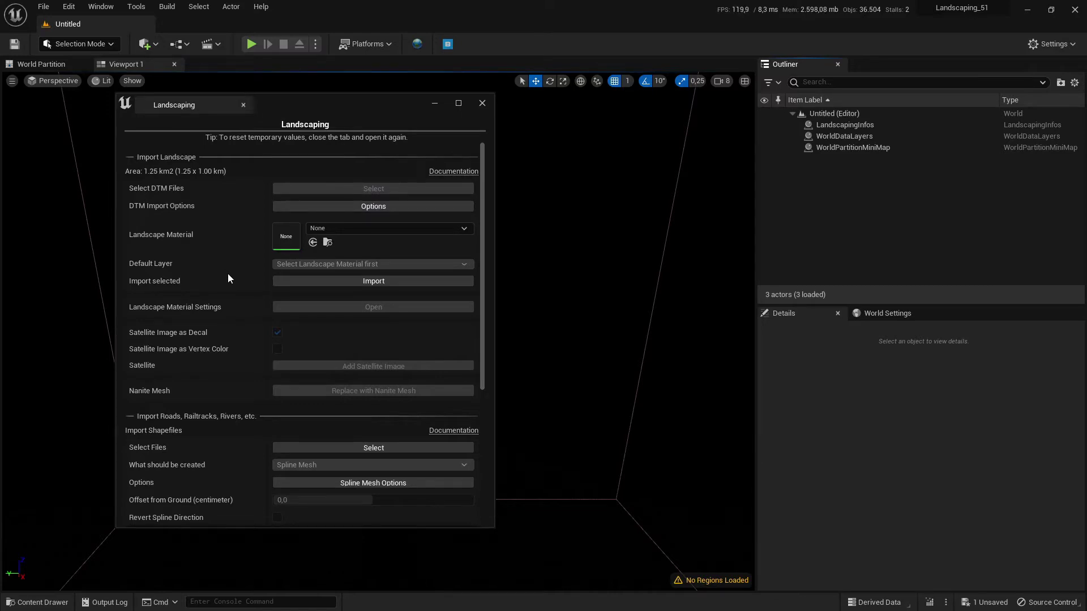
click(281, 281)
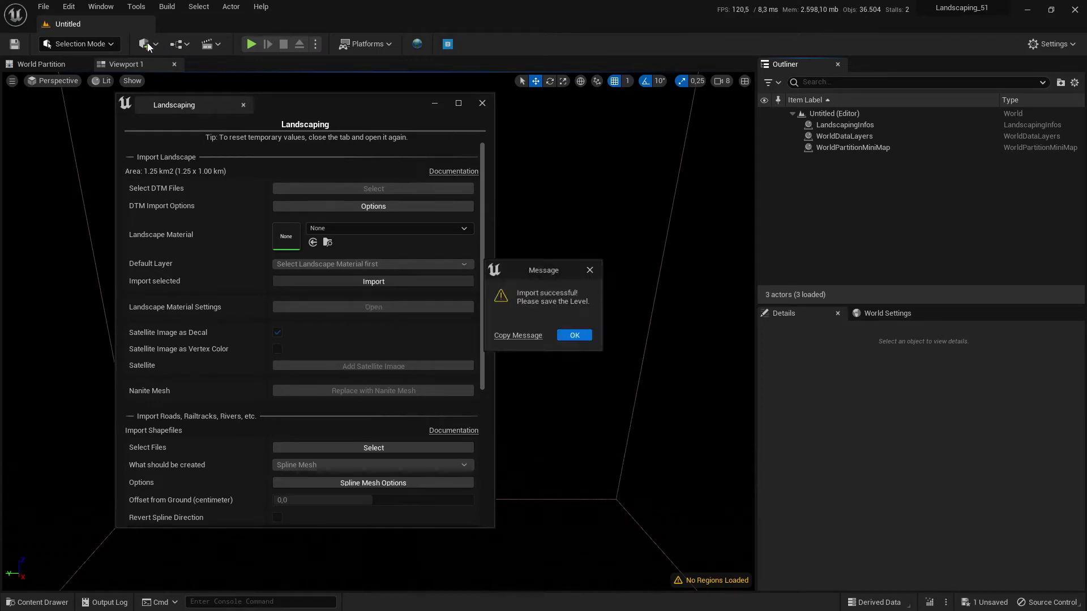
click(574, 335)
Add a Directional Light to the level and minimize the Landscaping window.
click(145, 43)
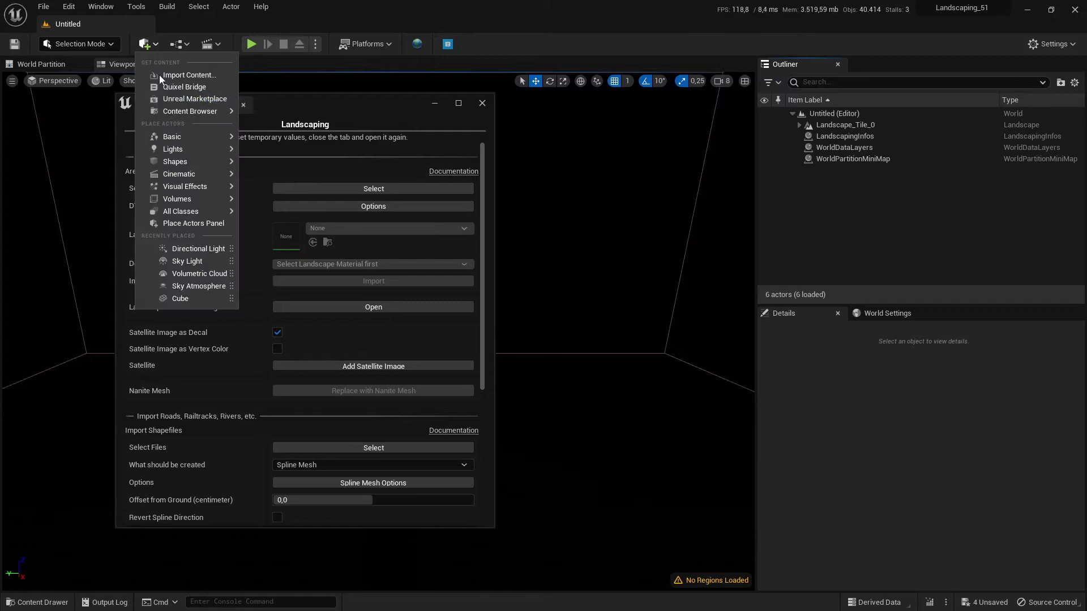
click(182, 248)
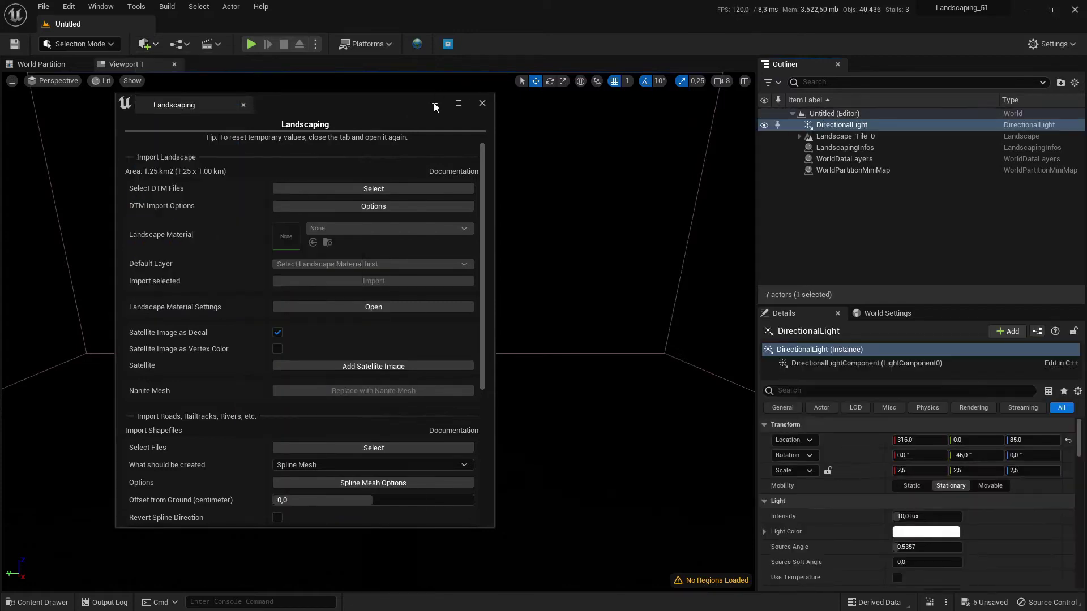
click(435, 105)
Focus on LandscapeStreamingProxy_0_0_0 under Landscape_Tile_0 and examine the edge between the terrain and the flat area.
click(799, 136)
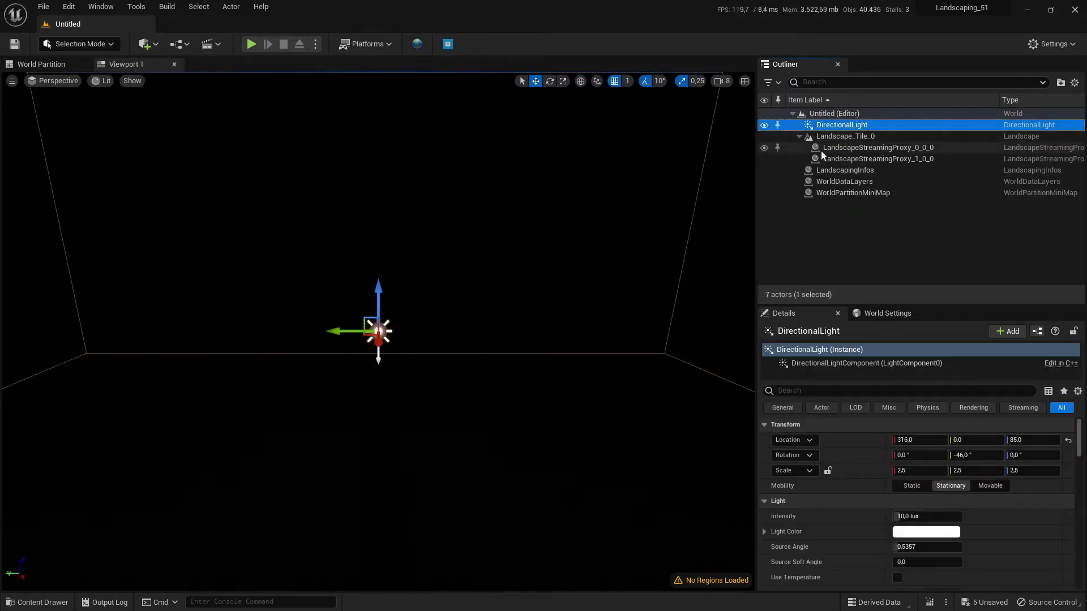
double_click(828, 148)
middle_drag(451, 354, 532, 321)
mouse_move(169, 455)
right_down()
mouse_move(151, 490)
mouse_move(170, 476)
right_up()
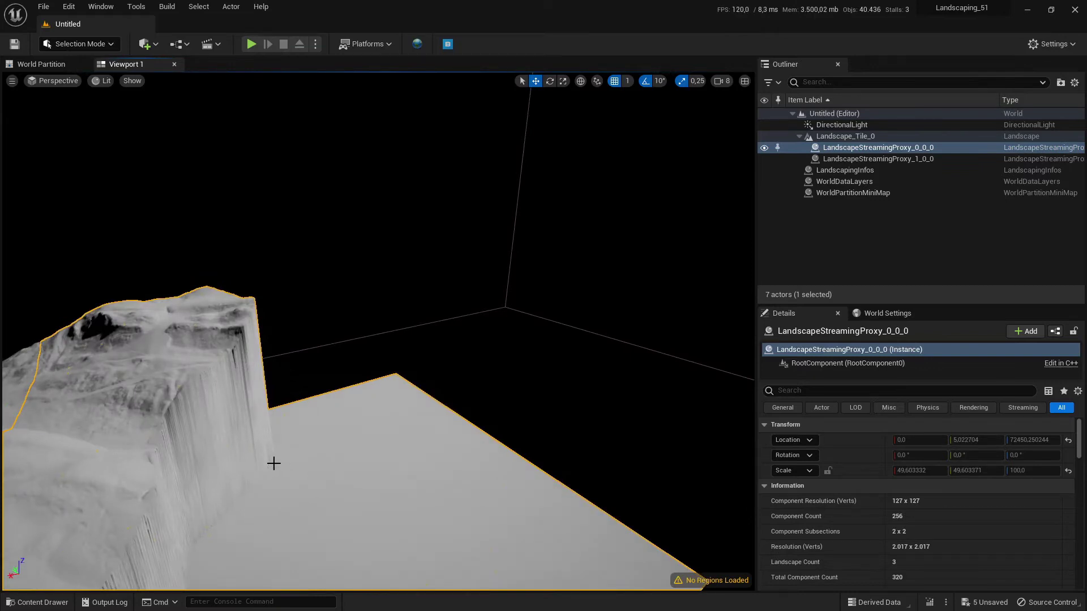
right_drag(274, 466, 274, 466)
Enable Update Landscape and Only fill missing in the Landscaping plugin's DTM import options.
click(447, 44)
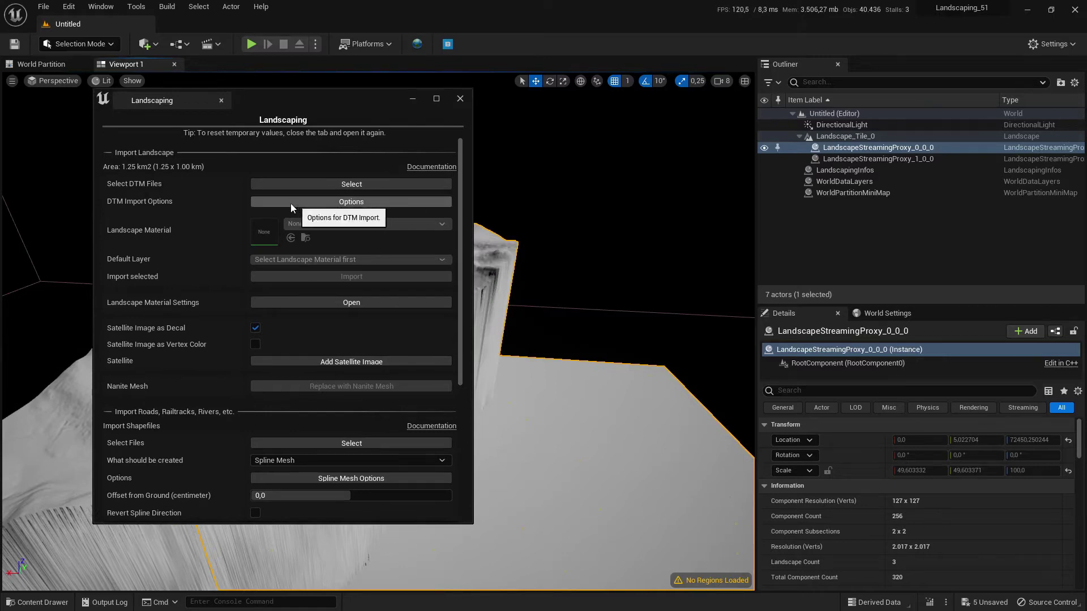
click(326, 203)
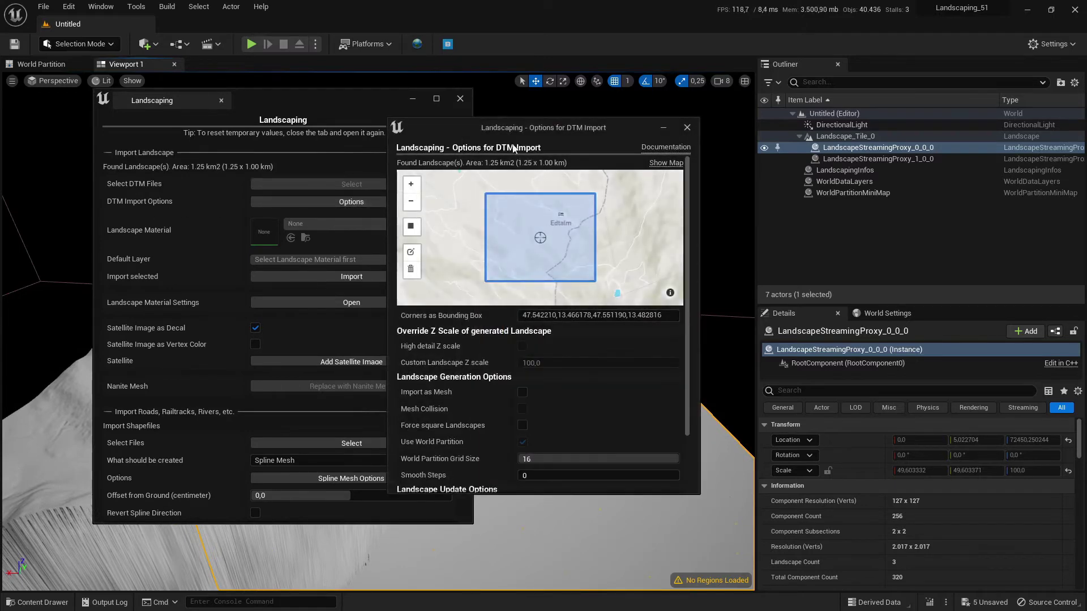
drag(524, 131, 373, 116)
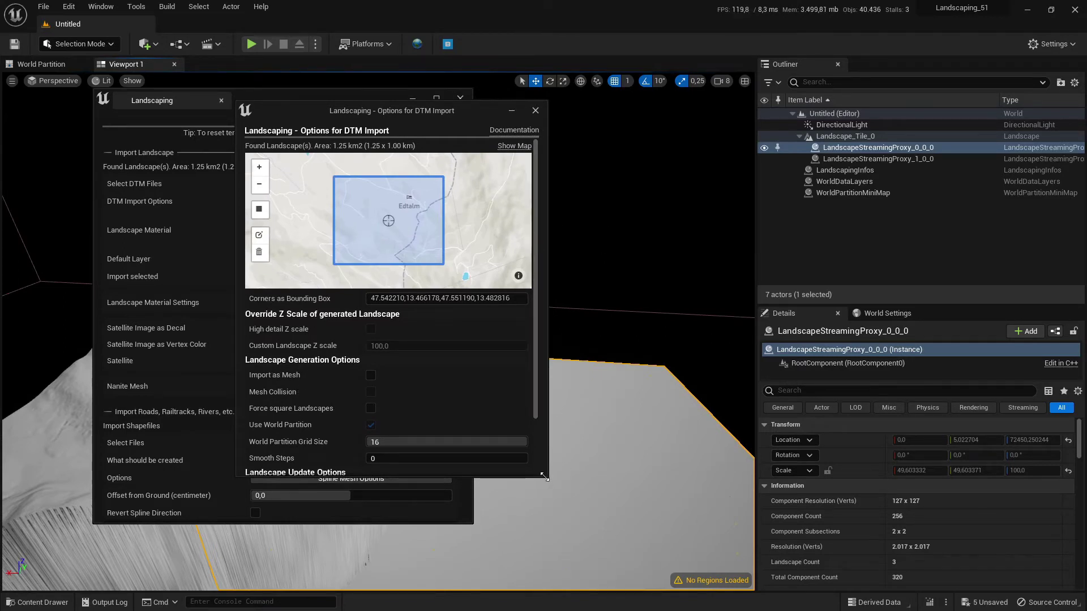
drag(545, 477, 550, 564)
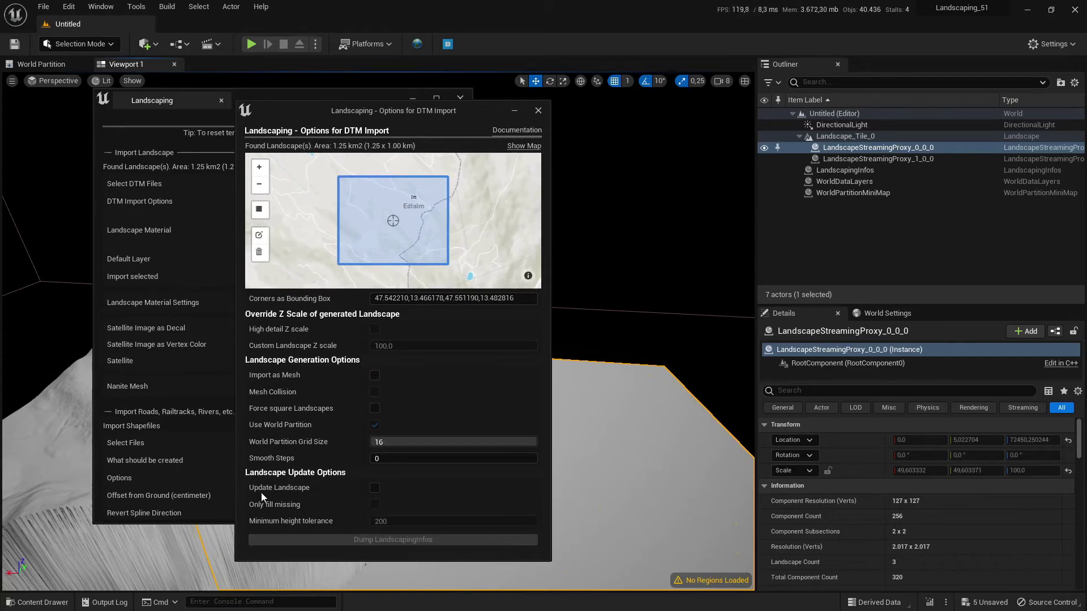
click(375, 488)
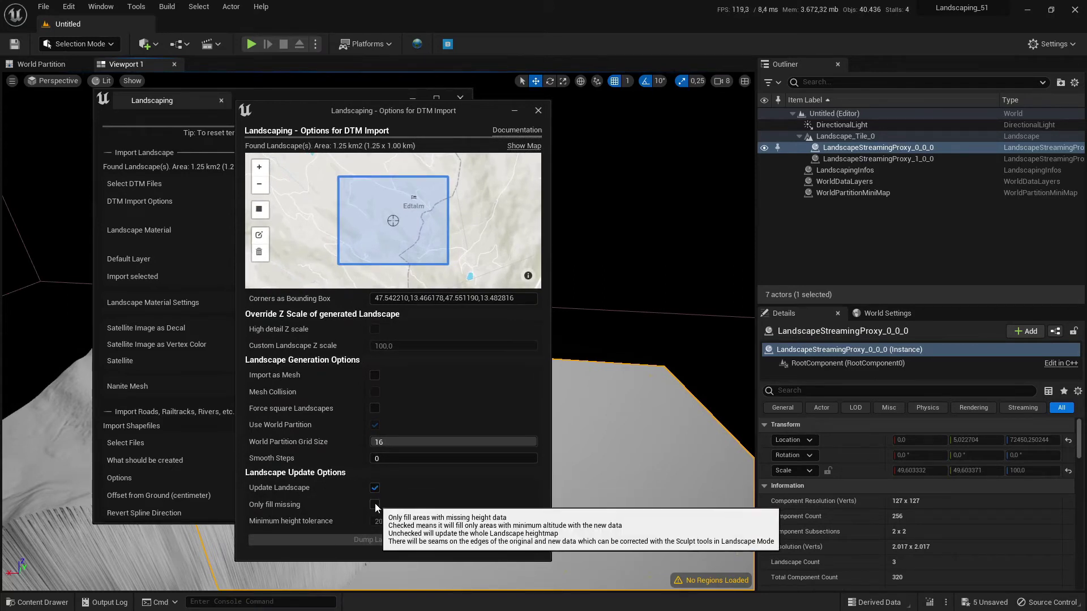
mouse_move(375, 505)
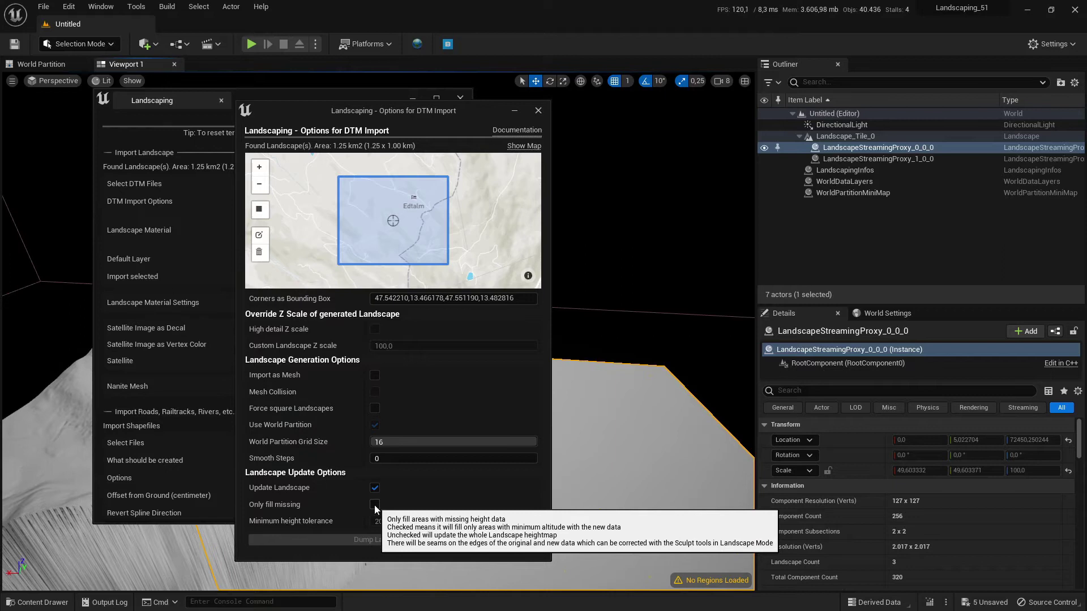
click(375, 505)
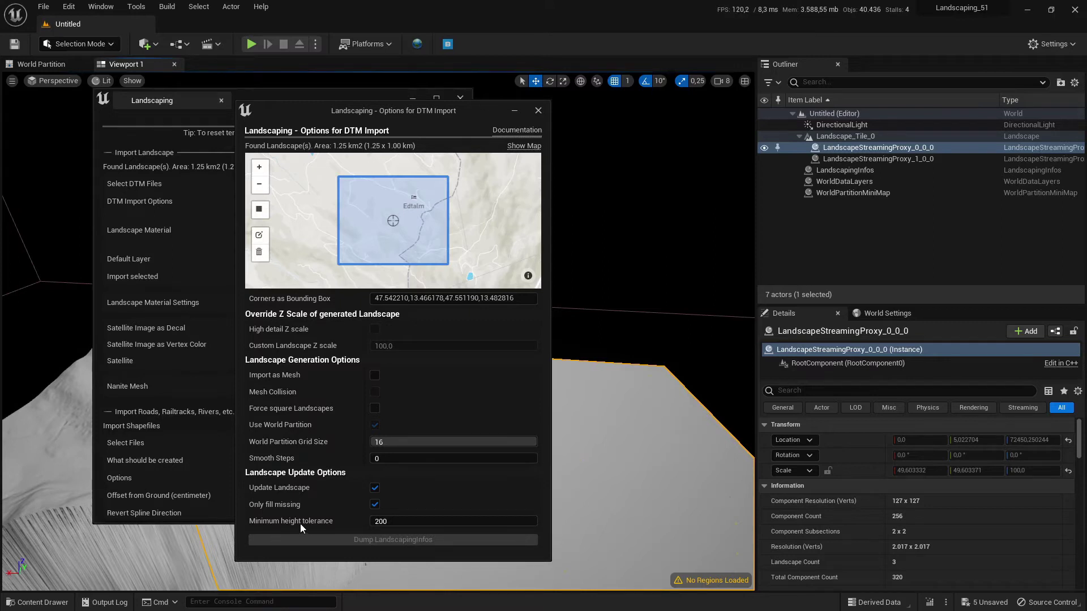
Move the plugin windows off the viewport and switch it to the orthographic Right view.
drag(466, 114, 943, 97)
drag(362, 103, 961, 113)
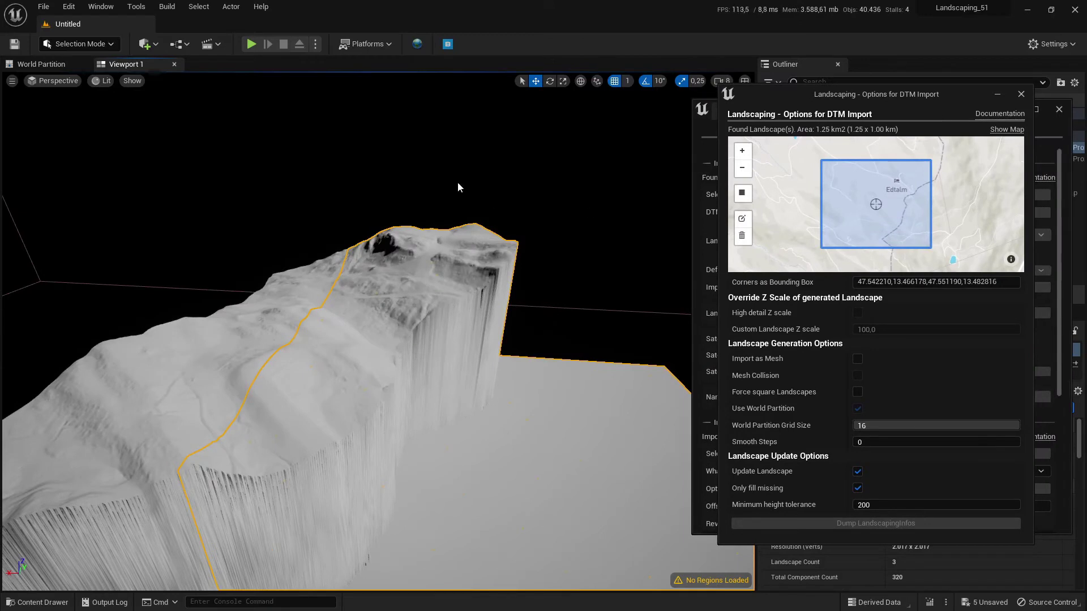
click(54, 85)
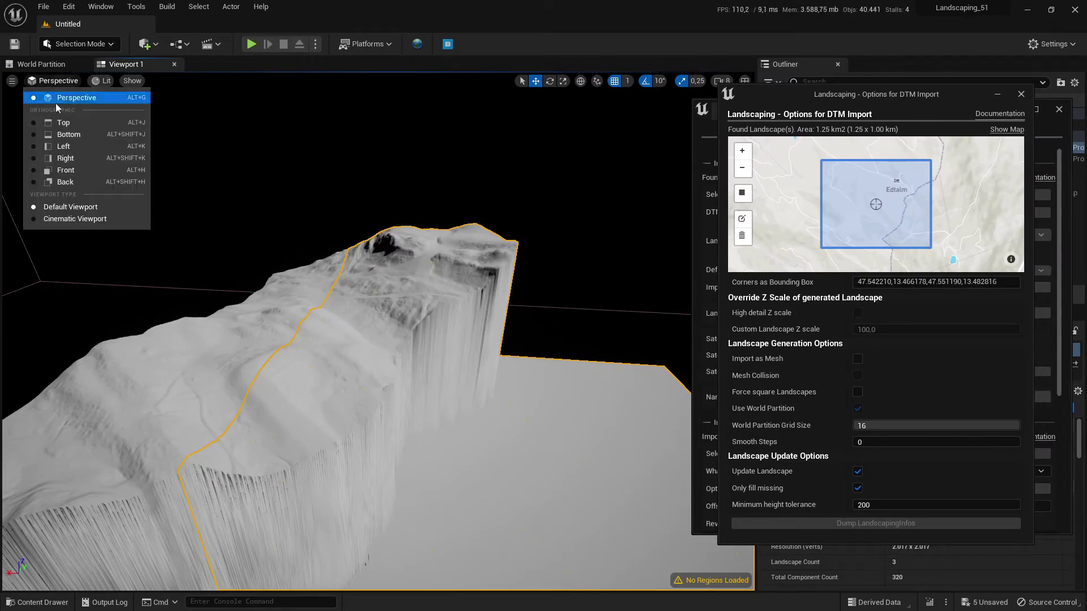
click(62, 161)
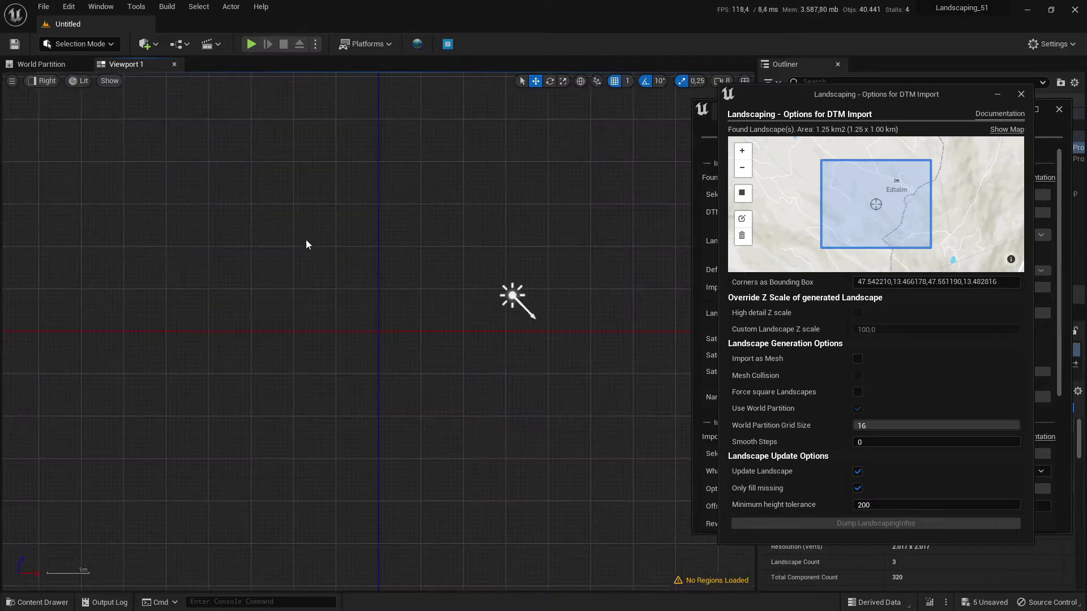
scroll(284, 230, down, 10)
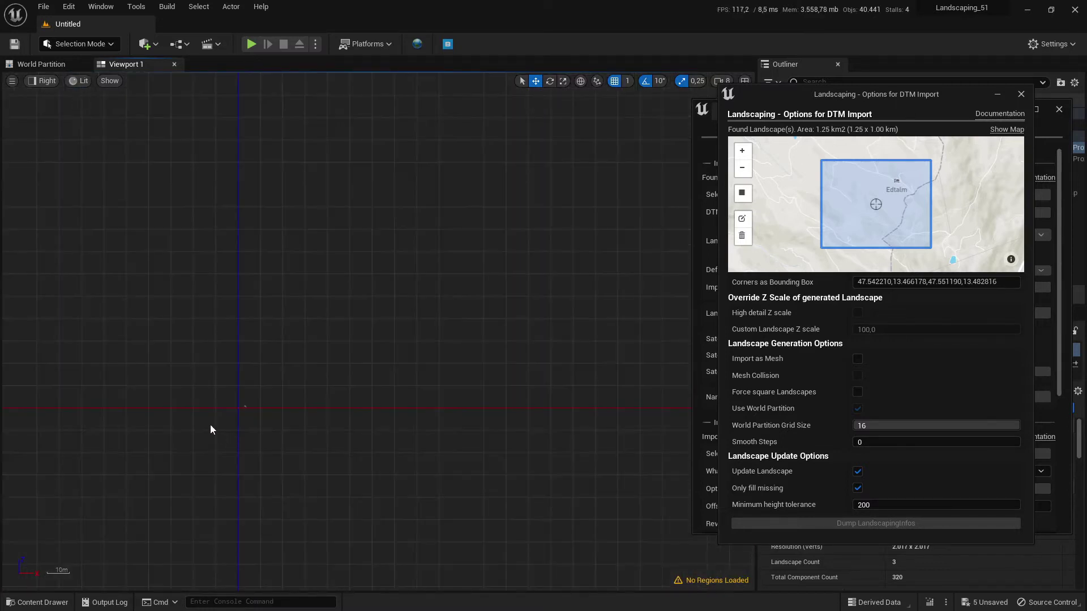
scroll(211, 357, down, 4)
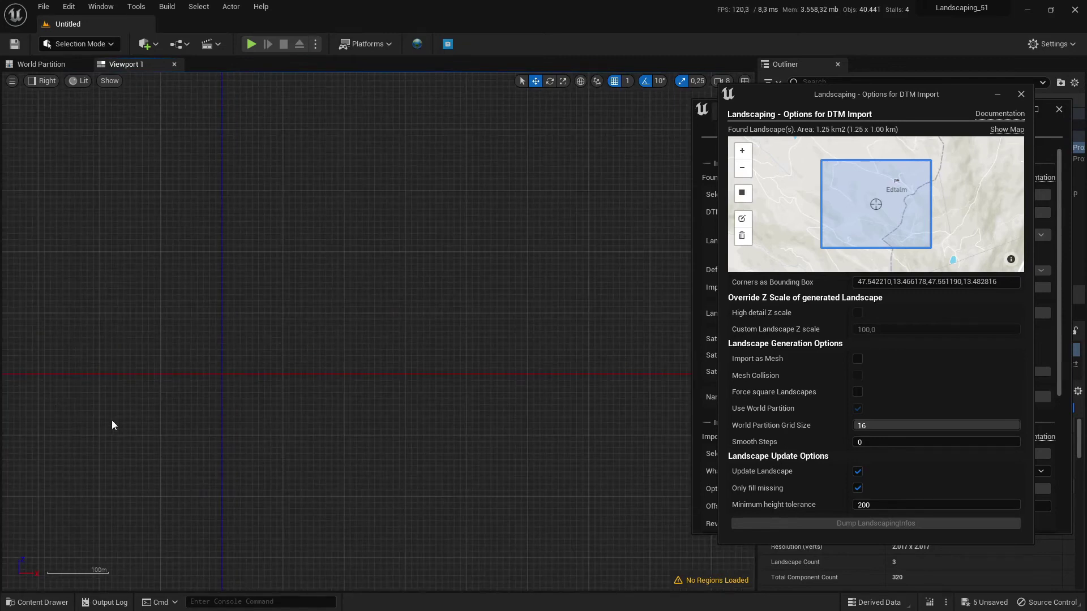
scroll(225, 366, up, 7)
scroll(242, 348, up, 10)
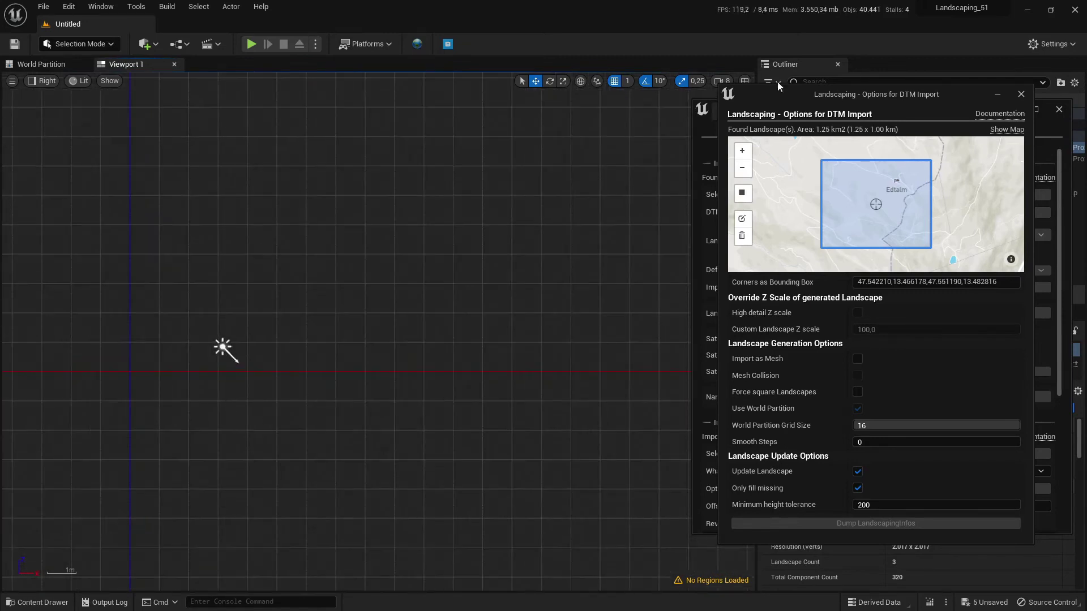
Uncover the Outliner, focus on LandscapeStreamingProxy_0_0_0 in the Right view and examine the terrain's side profile.
drag(841, 90, 559, 152)
drag(889, 105, 549, 133)
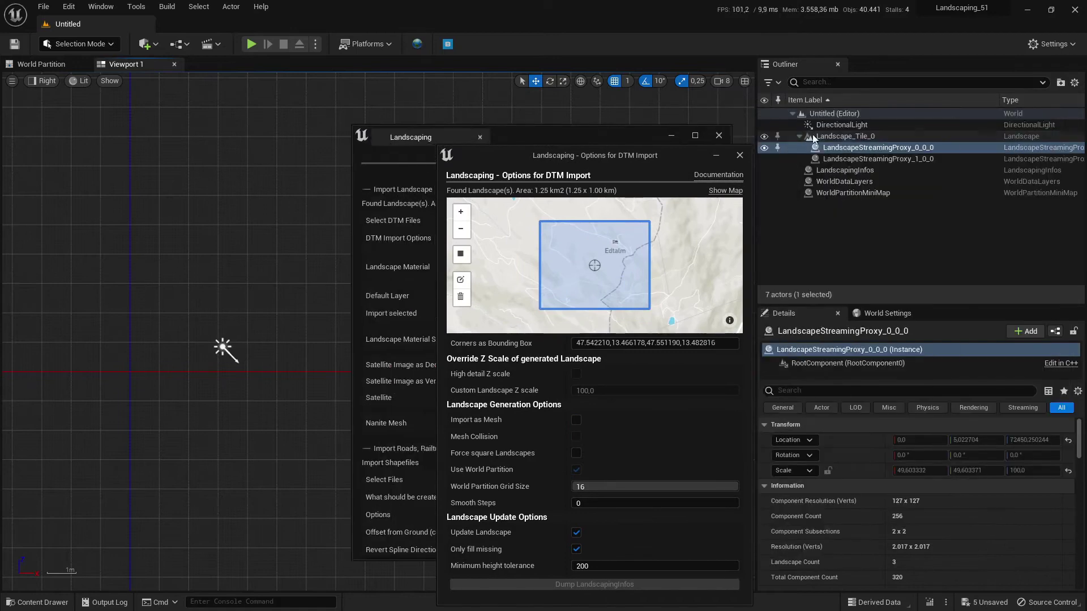
double_click(852, 146)
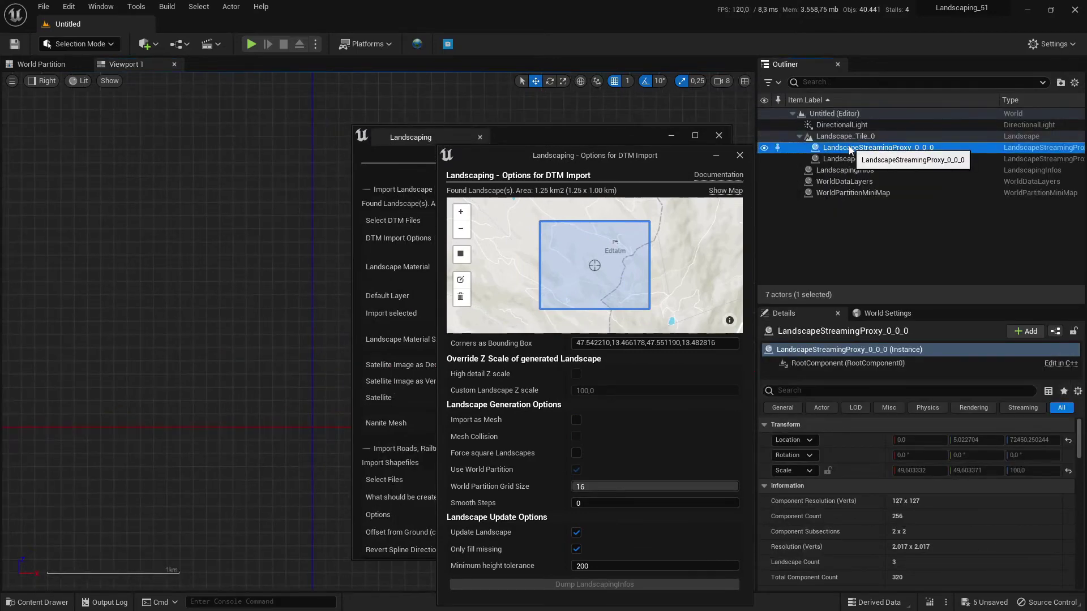
right_drag(240, 349, 105, 347)
scroll(204, 344, up, 8)
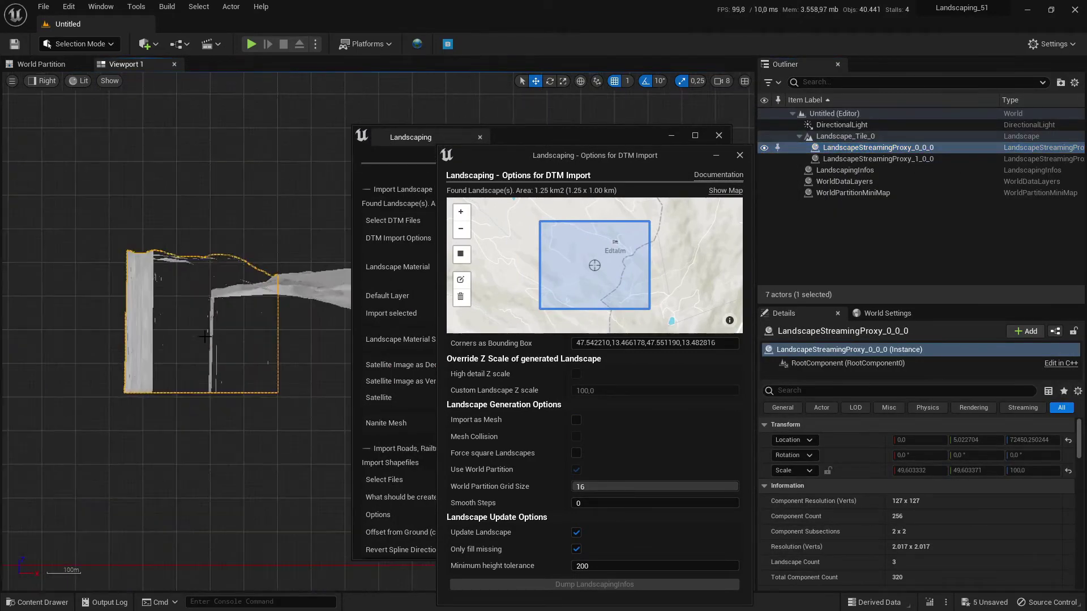
Move the plugin windows aside and measure the vertical distance from the terrain's lower edge to the base level in the Right view.
right_drag(182, 377, 89, 426)
right_drag(252, 414, 155, 391)
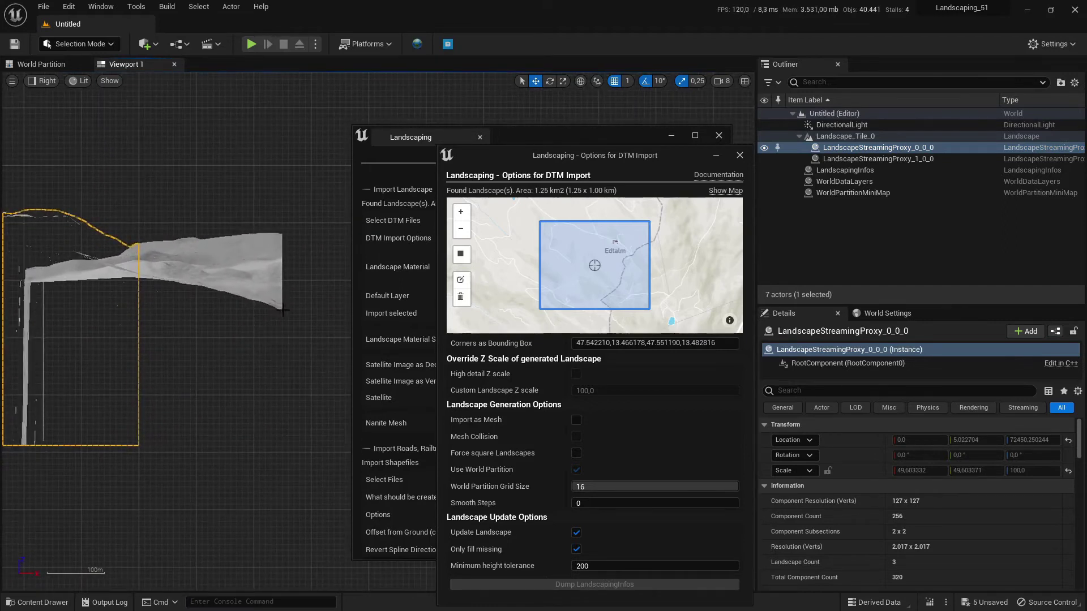
right_drag(229, 317, 306, 310)
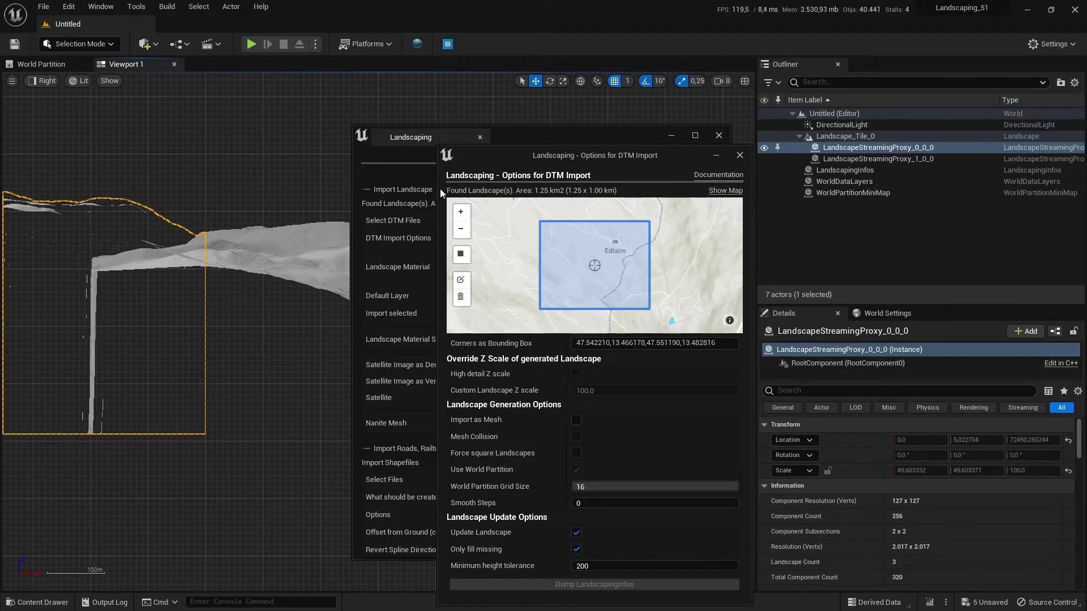
drag(521, 162, 824, 126)
drag(585, 138, 790, 133)
scroll(490, 354, down, 1)
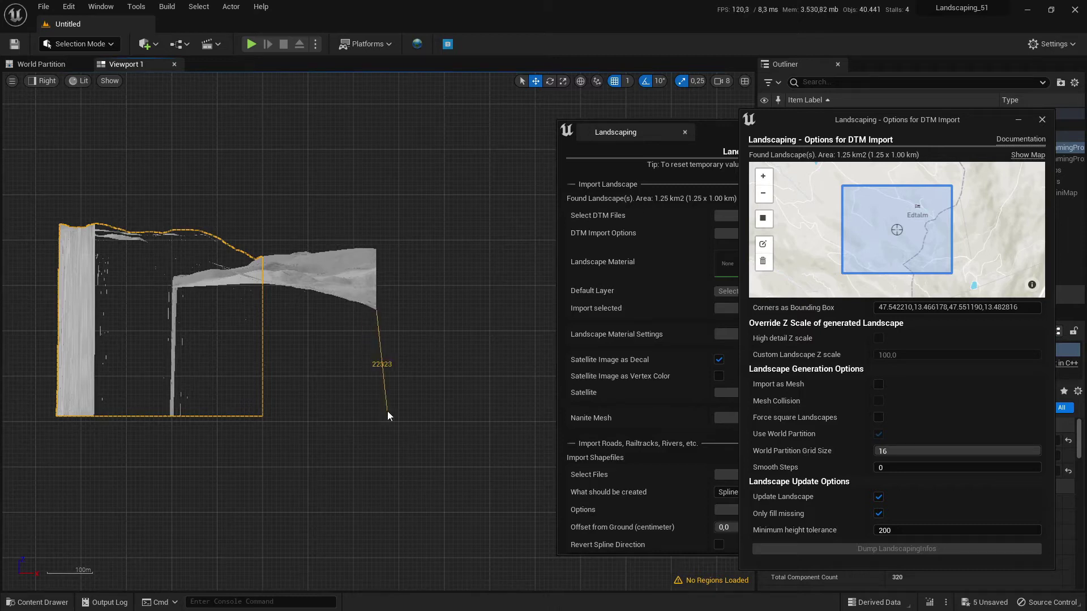
middle_drag(388, 412, 376, 415)
middle_drag(376, 413, 381, 402)
Set the Minimum height tolerance to 22820 in the DTM import options and dismiss the options window.
drag(867, 120, 636, 103)
click(681, 508)
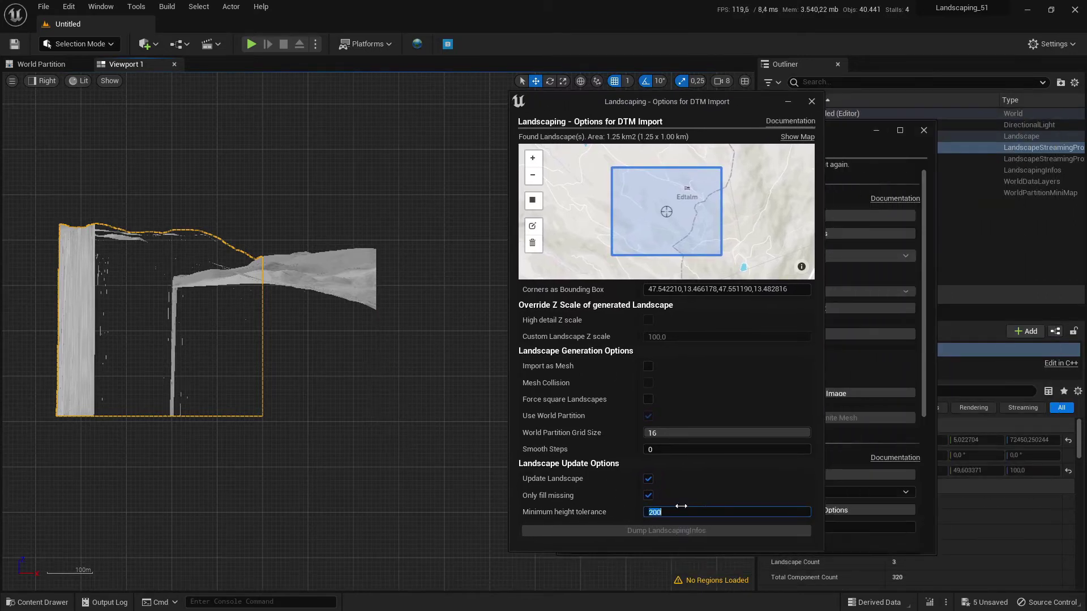
text(22820)
key(Return)
drag(679, 105, 651, 107)
click(784, 103)
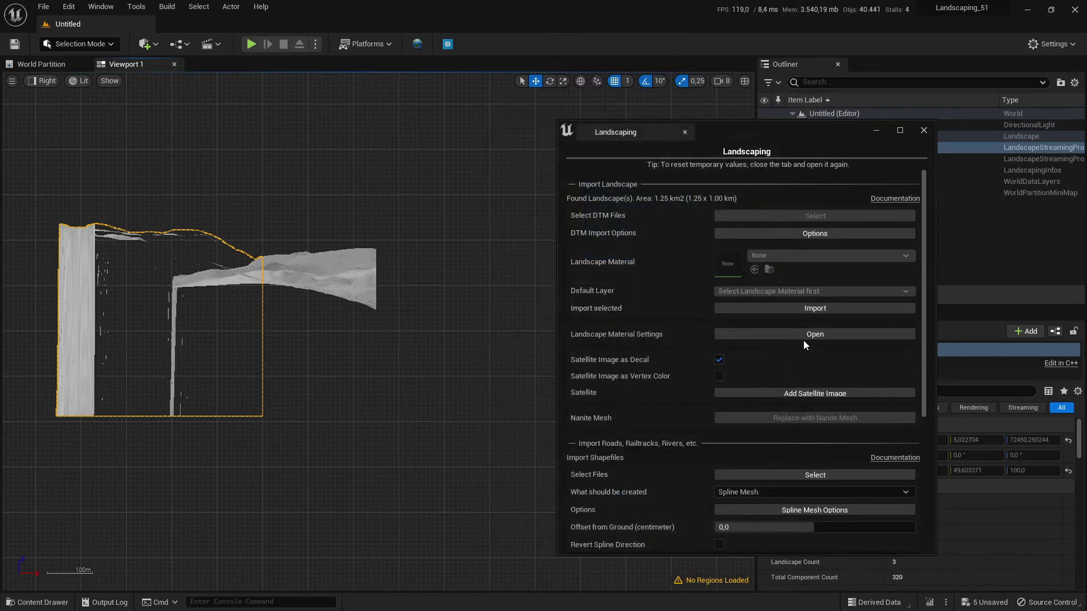
Import the selected DTM with smoothing accepted and examine the updated landscape's side profile.
click(801, 311)
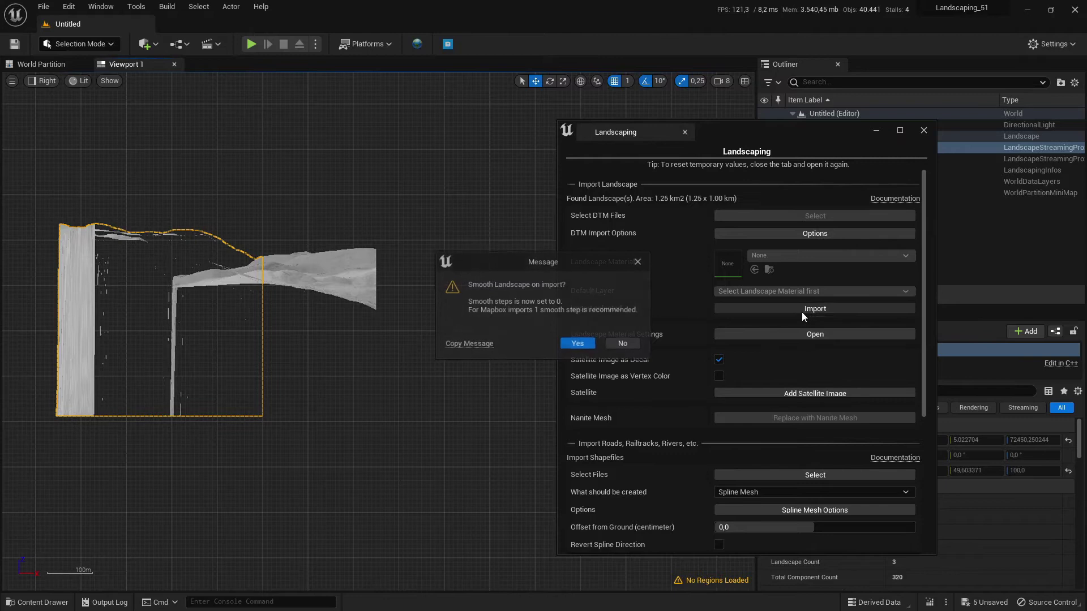
click(574, 344)
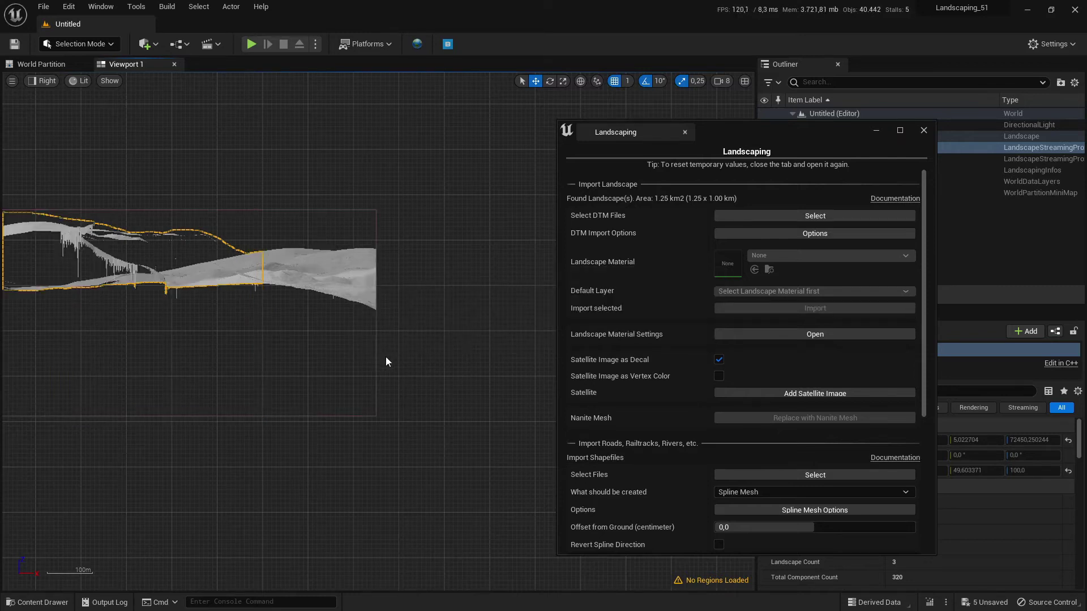
middle_drag(312, 414, 352, 378)
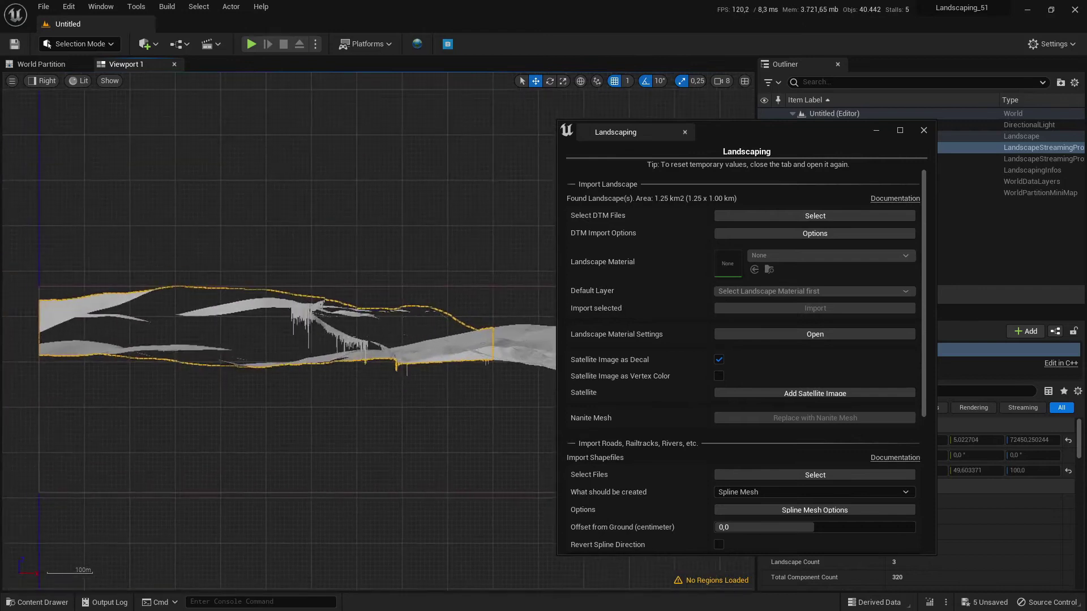
right_drag(584, 456, 472, 463)
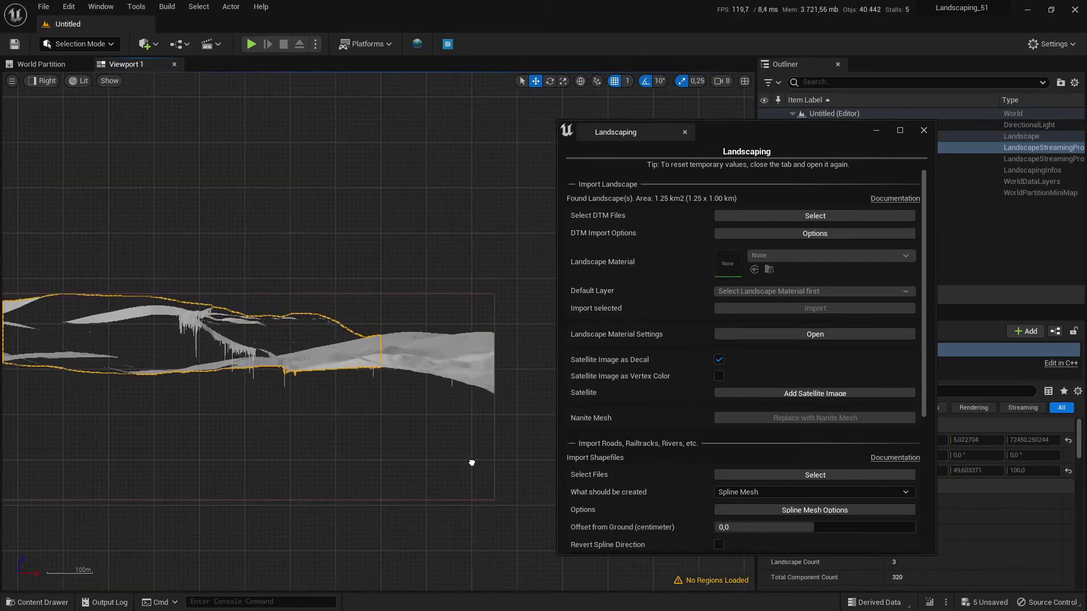
Switch the viewport to the Top view and examine the seam between the detailed terrain and the filled area.
click(36, 82)
click(57, 120)
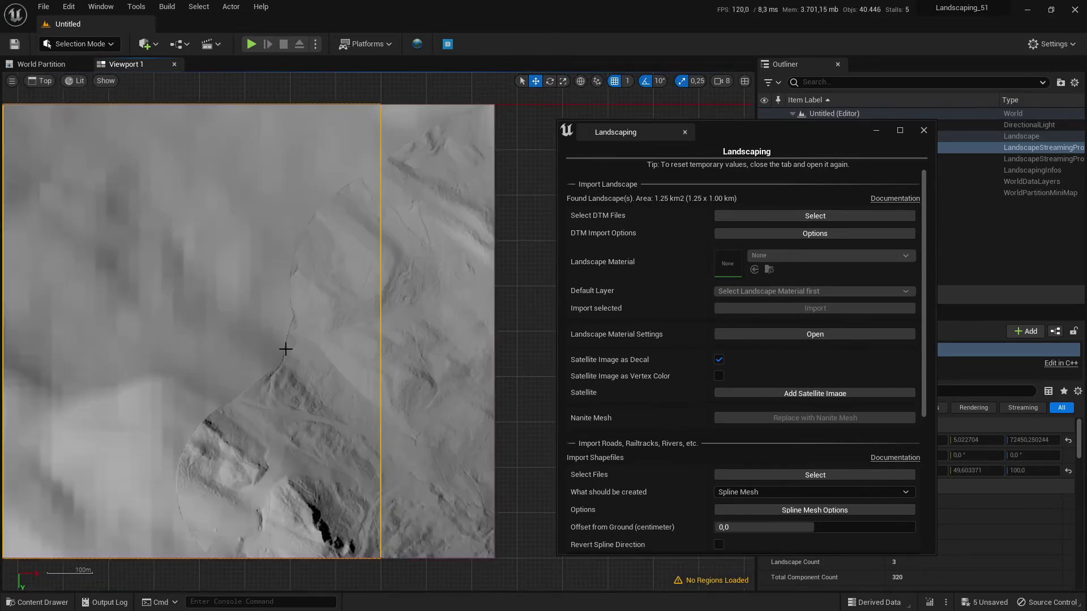
scroll(371, 389, down, 5)
scroll(357, 309, up, 5)
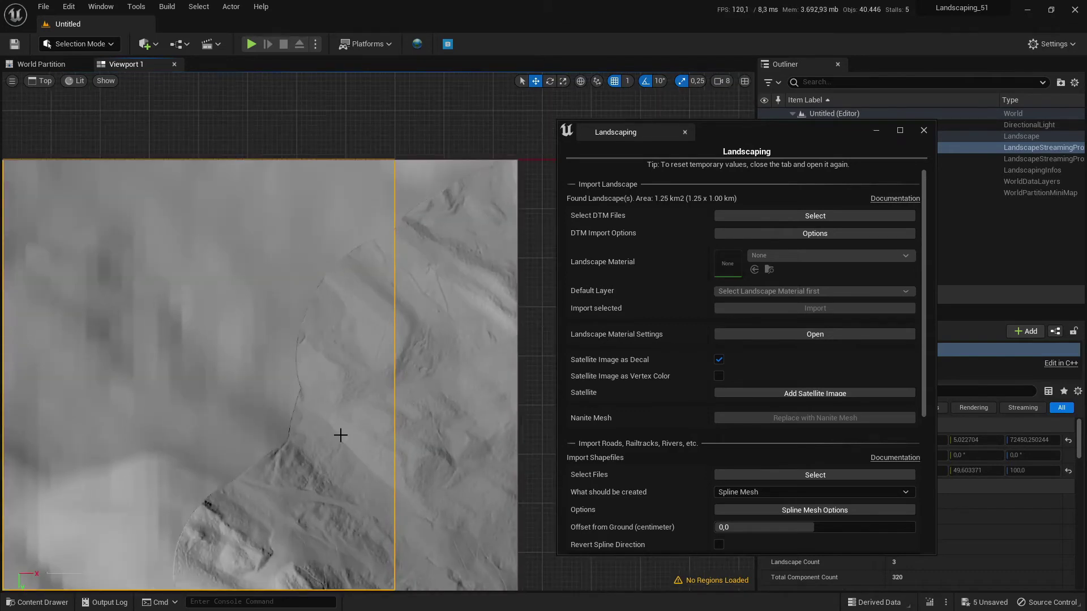
scroll(291, 252, down, 3)
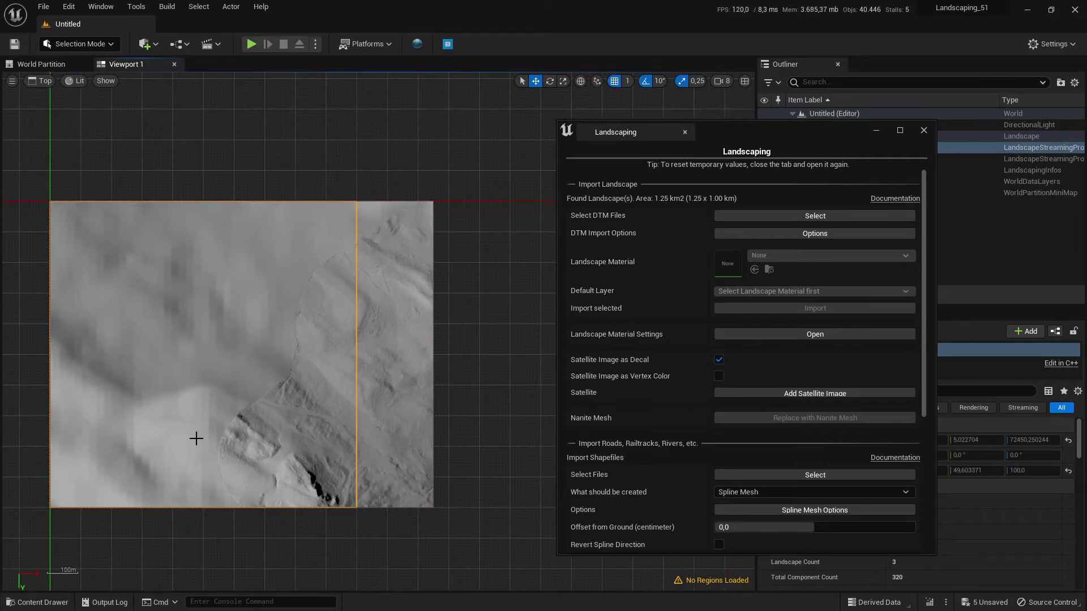
scroll(196, 439, up, 2)
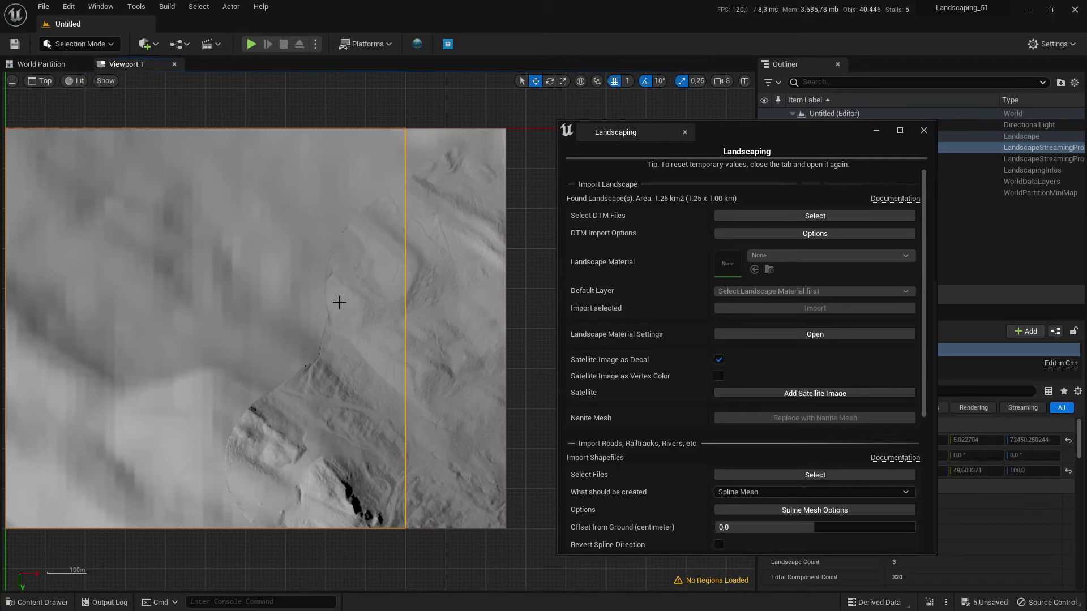
Return the viewport to Perspective and close the Landscaping window.
click(42, 81)
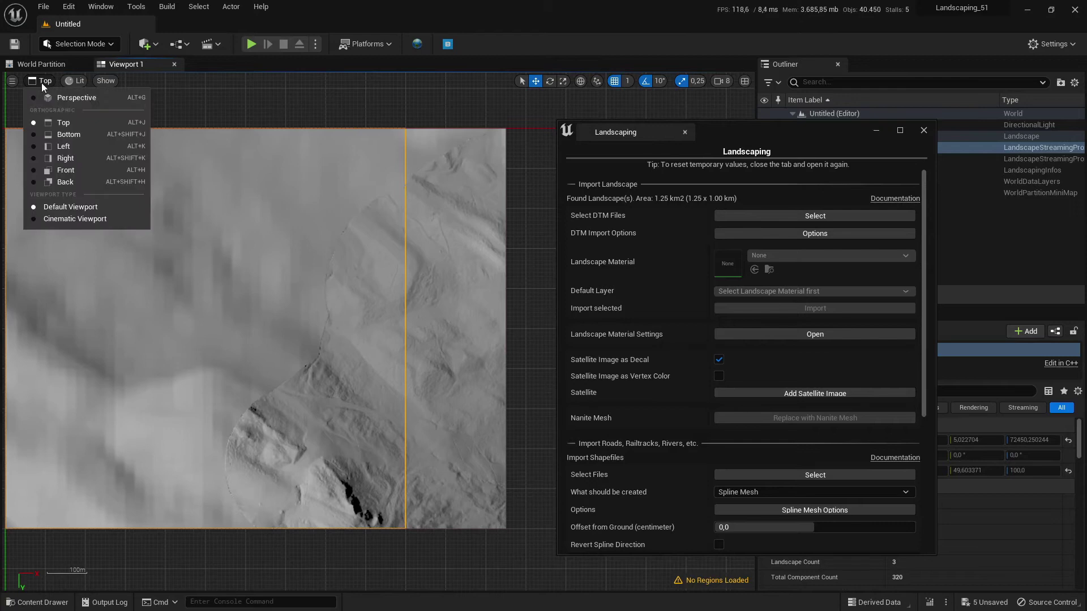
click(67, 100)
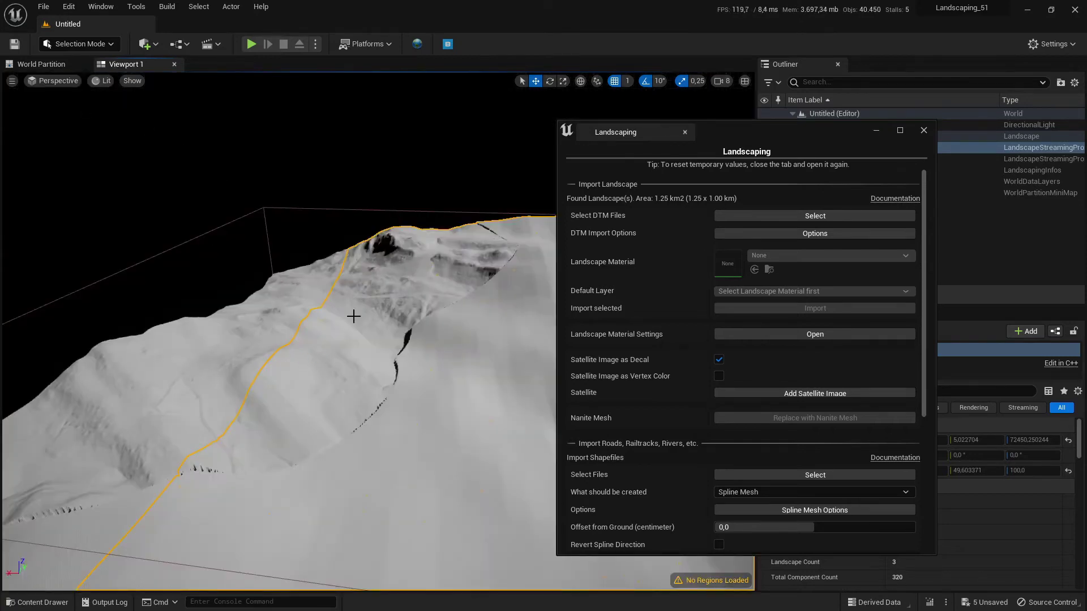
click(924, 132)
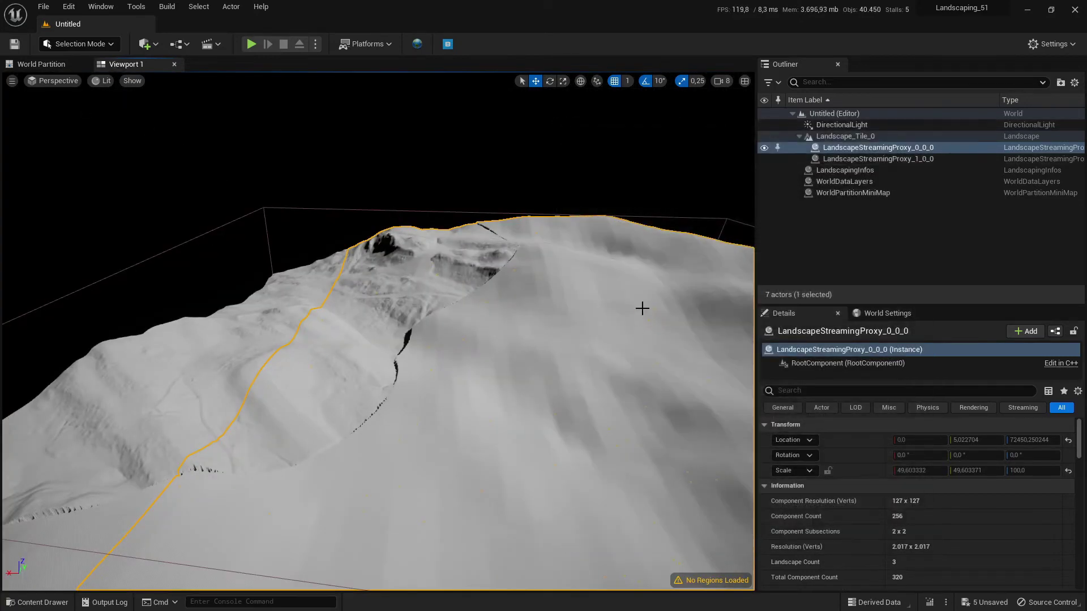
Enter Landscape mode and smooth the jagged lower part of the seam between the detailed and filled terrain with the Smooth tool.
click(95, 47)
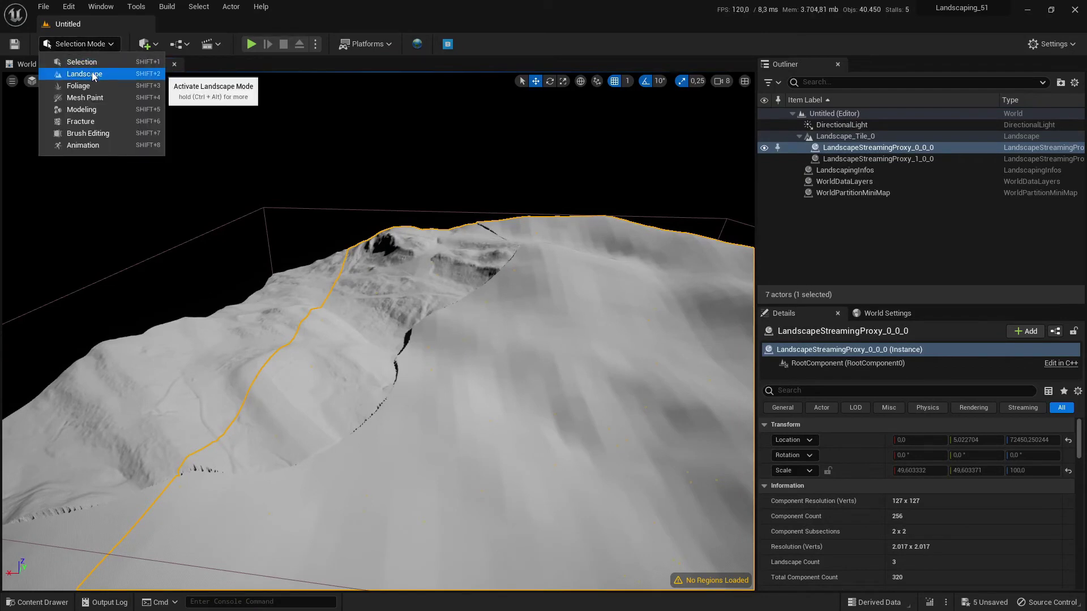
click(77, 74)
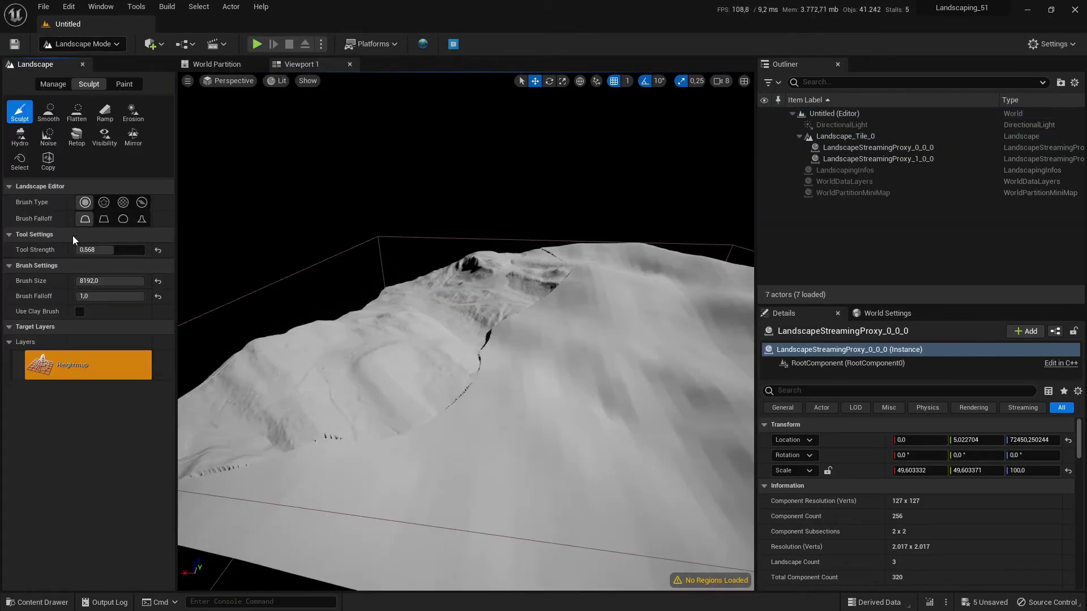
click(50, 112)
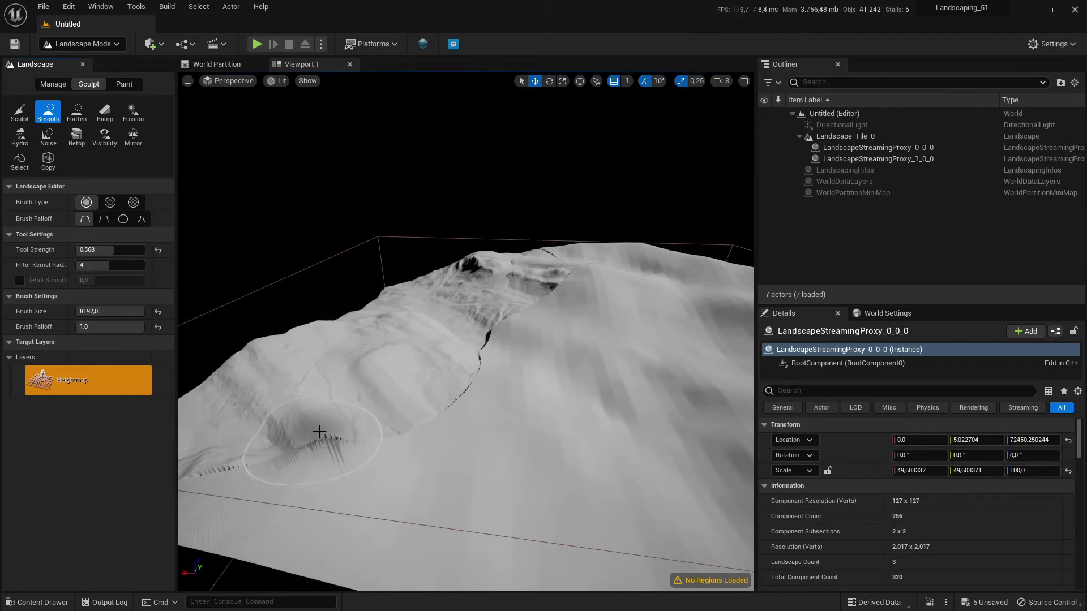
mouse_move(312, 443)
mouse_down()
mouse_move(379, 438)
mouse_move(449, 383)
mouse_move(413, 419)
mouse_move(449, 407)
mouse_move(490, 339)
mouse_move(463, 376)
mouse_move(383, 436)
mouse_move(287, 444)
mouse_move(317, 434)
mouse_up()
mouse_move(317, 434)
right_down()
mouse_move(360, 423)
mouse_move(317, 433)
right_up()
mouse_move(354, 344)
mouse_down()
mouse_move(273, 312)
mouse_move(379, 361)
mouse_move(510, 369)
mouse_move(323, 352)
mouse_up()
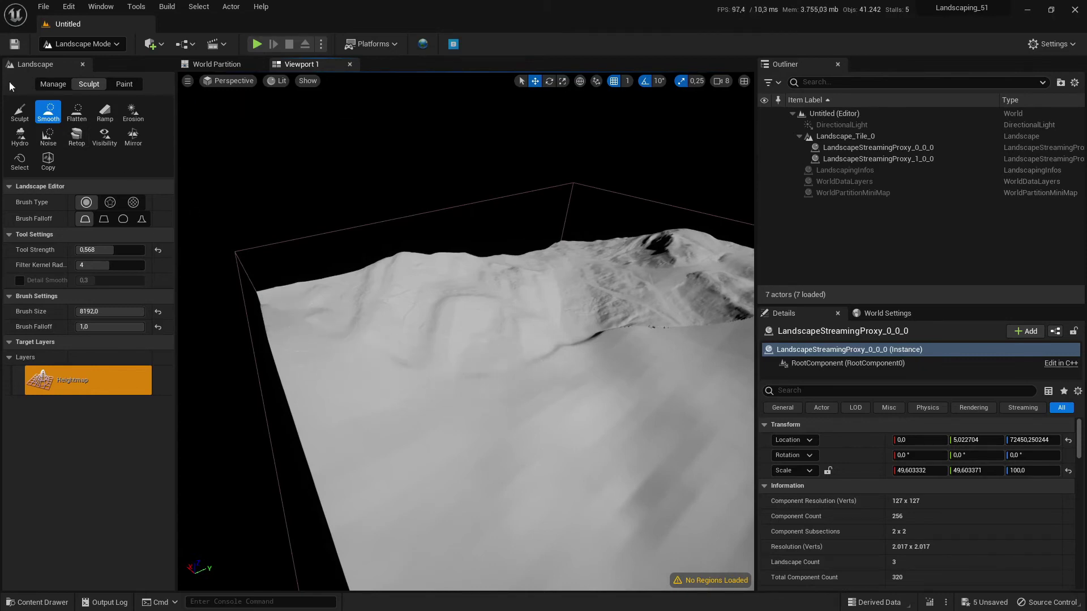
right_drag(532, 350, 640, 342)
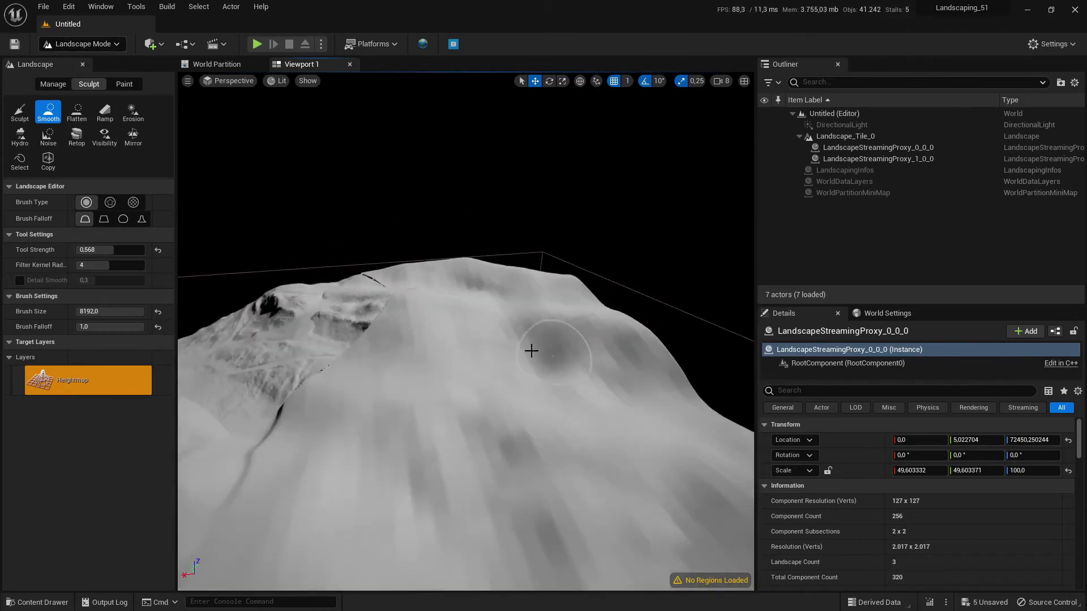
Reposition the view in Selection mode and smooth the steep seam beside the rocky cliff with the Landscape Smooth tool.
click(62, 45)
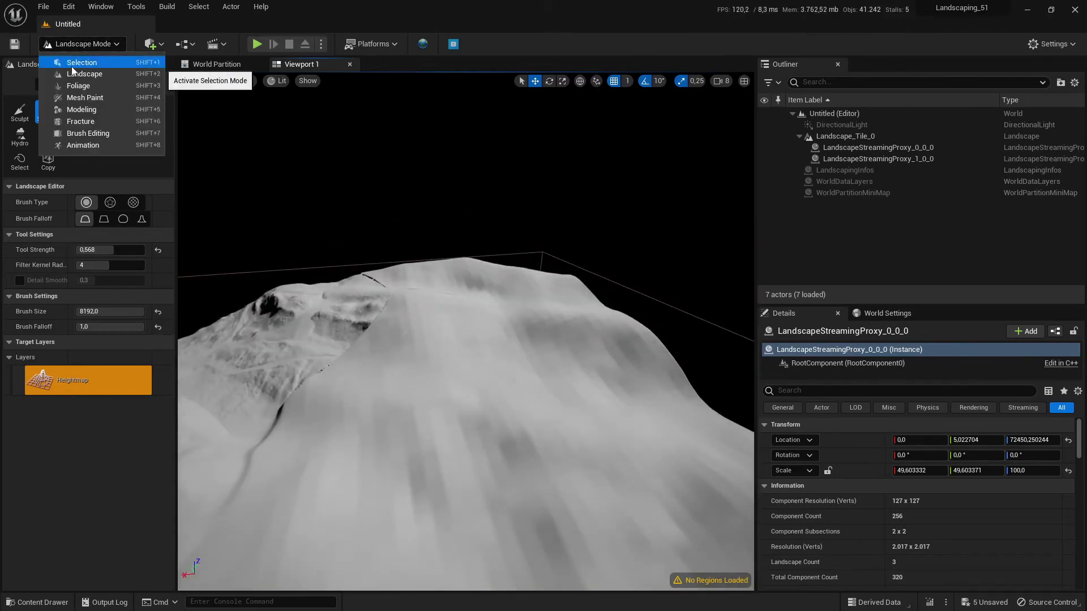
click(69, 60)
right_drag(378, 332, 300, 366)
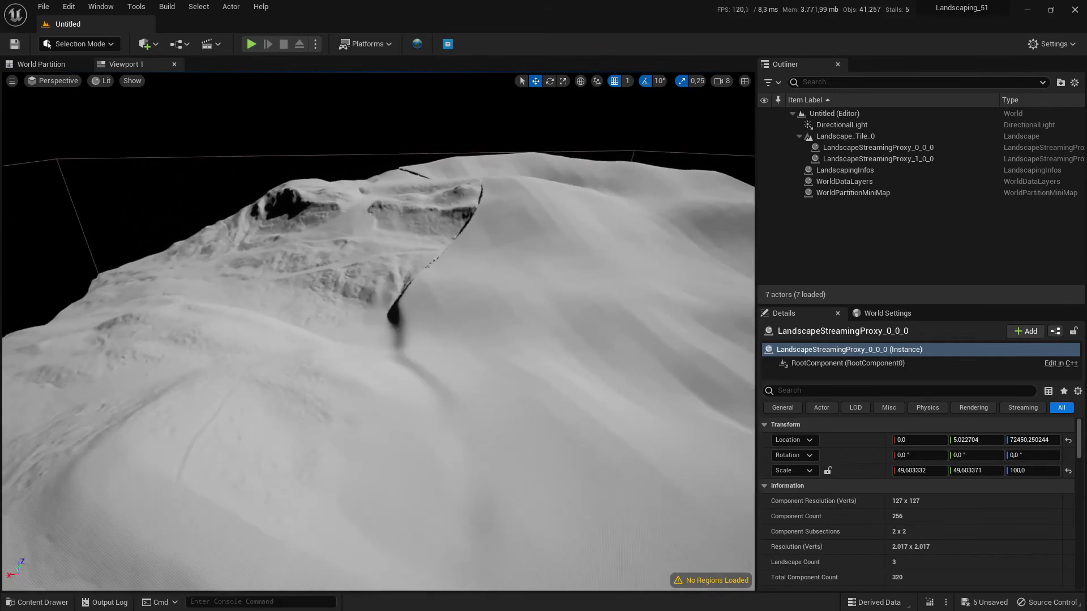
right_drag(421, 414, 384, 416)
key(w)
alt+drag(383, 418, 355, 376)
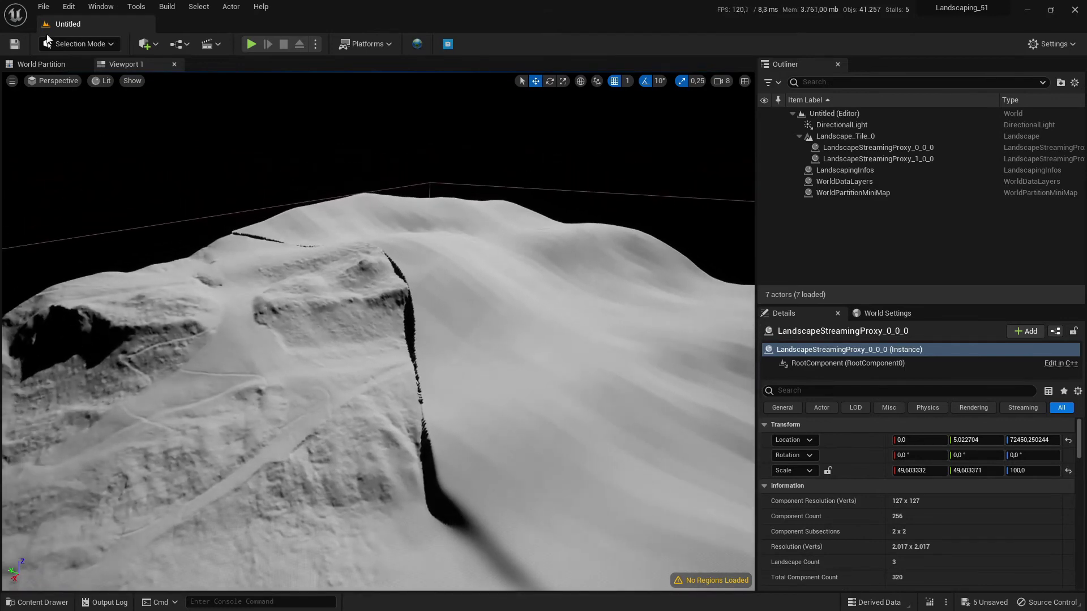
click(49, 43)
click(72, 74)
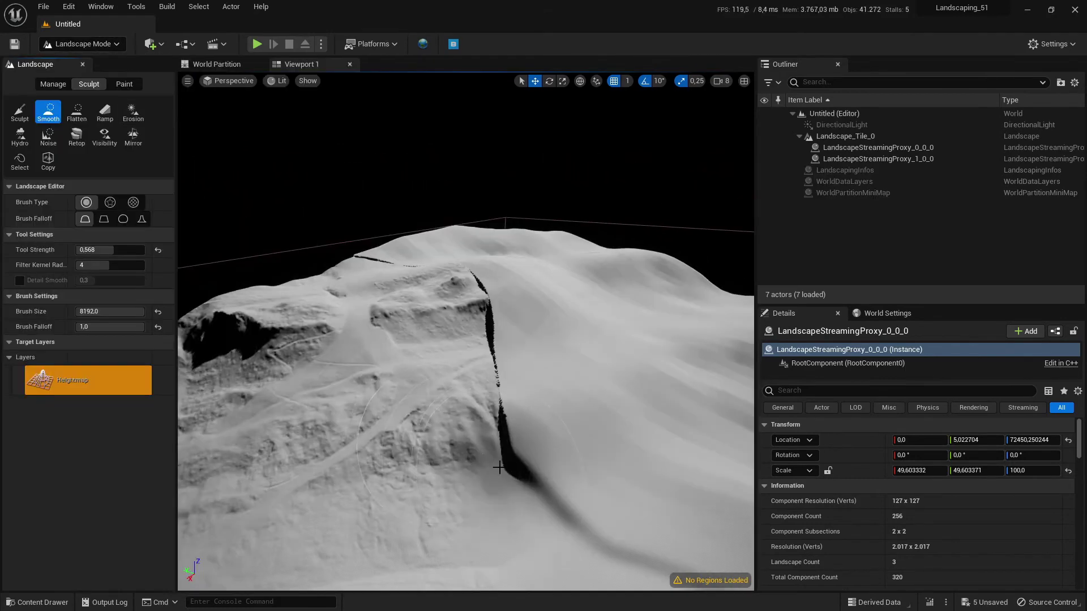
mouse_move(499, 467)
mouse_down()
mouse_move(512, 450)
mouse_move(487, 315)
mouse_move(514, 439)
mouse_move(539, 466)
mouse_move(479, 273)
mouse_move(510, 430)
mouse_up()
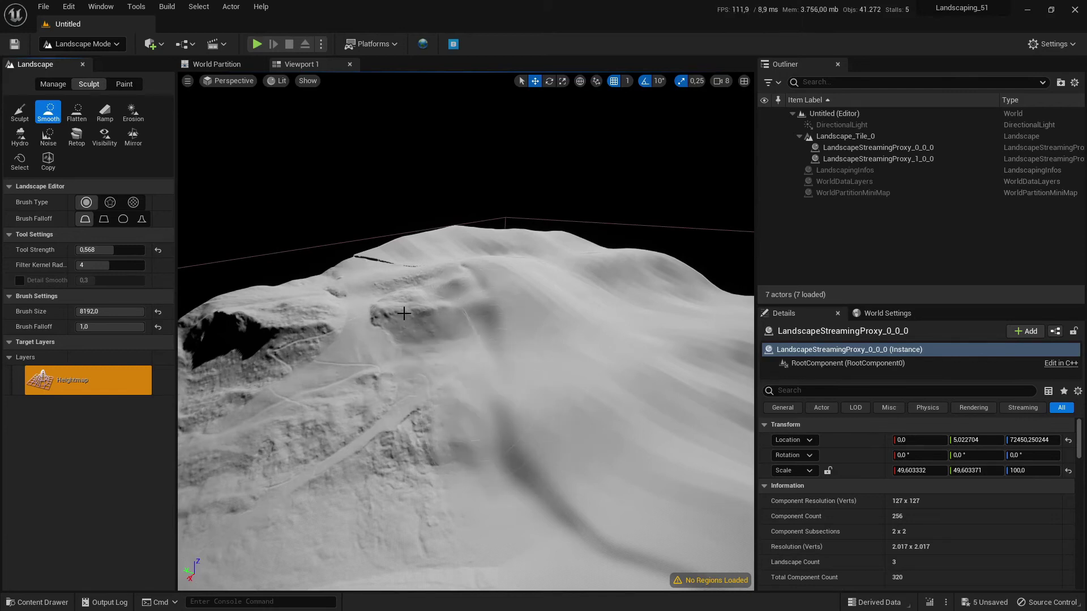
Approach the upper seam in Selection mode and smooth the remaining gap below the summit with the Landscape Smooth tool.
click(87, 44)
click(93, 58)
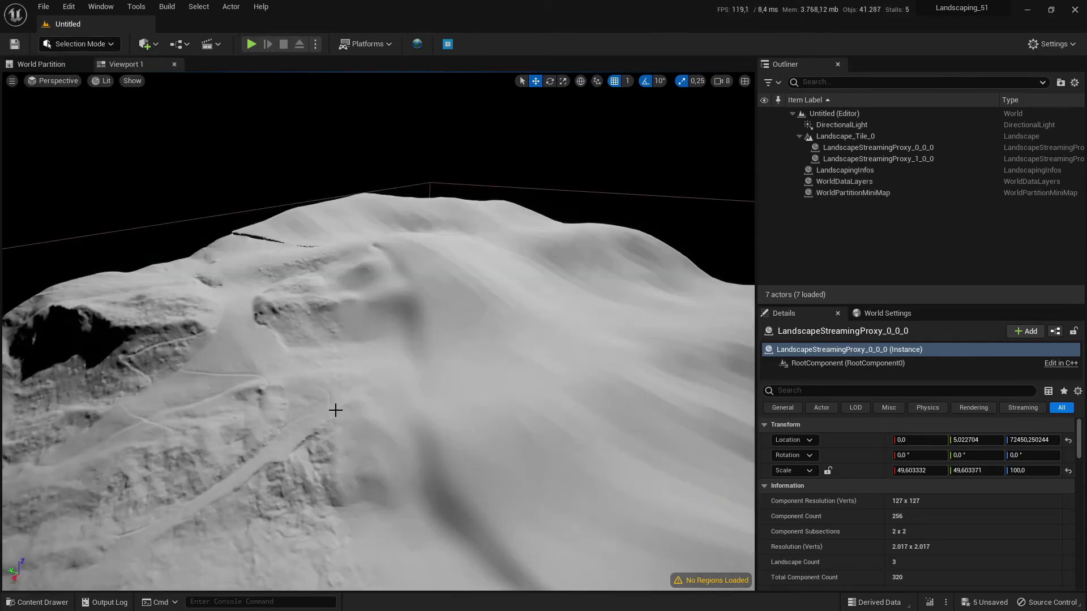
key(w)
right_drag(335, 411, 295, 392)
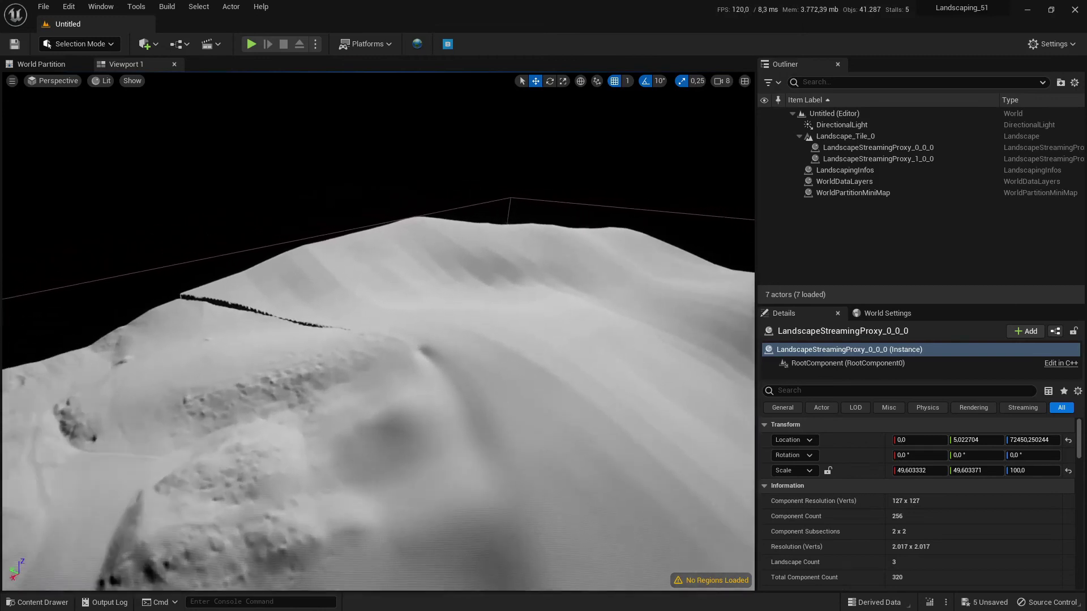
middle_drag(361, 445, 372, 411)
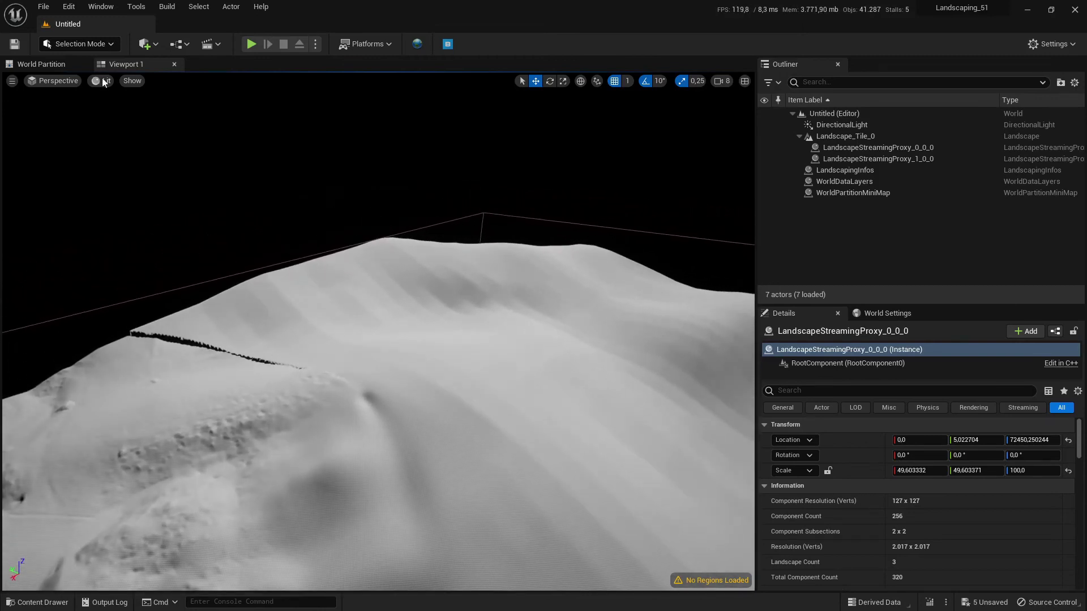
click(84, 44)
click(91, 71)
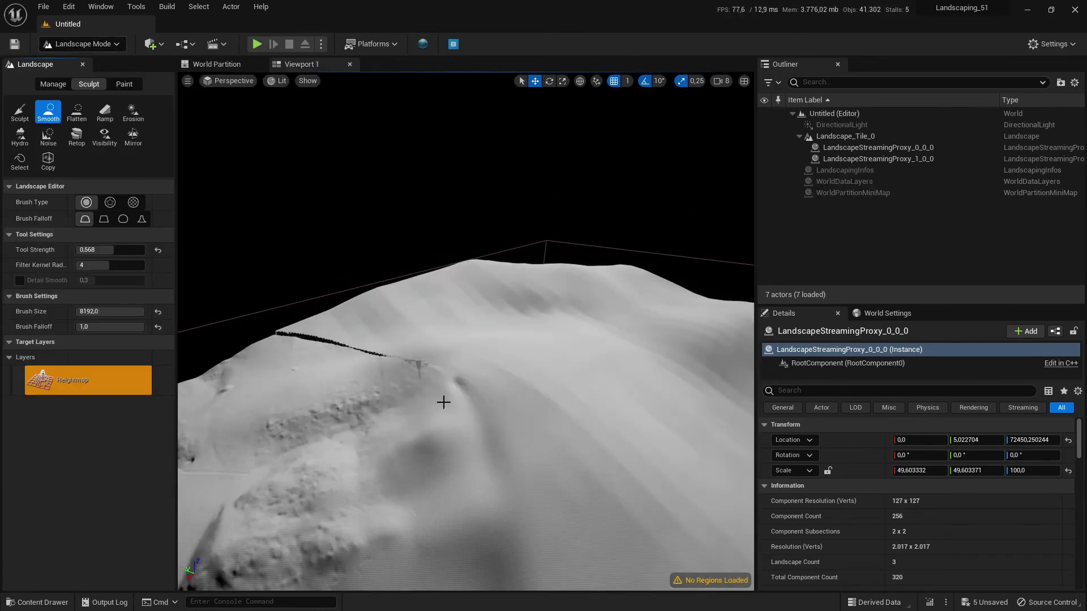
mouse_move(482, 407)
mouse_down()
mouse_move(423, 369)
mouse_move(318, 337)
mouse_move(284, 340)
mouse_move(359, 342)
mouse_move(427, 372)
mouse_move(464, 406)
mouse_move(503, 472)
mouse_move(479, 401)
mouse_move(525, 415)
mouse_move(559, 376)
mouse_move(557, 390)
mouse_move(549, 315)
mouse_move(559, 267)
mouse_move(592, 226)
mouse_move(644, 194)
mouse_up()
scroll(479, 401, up, 5)
right_drag(644, 194, 677, 162)
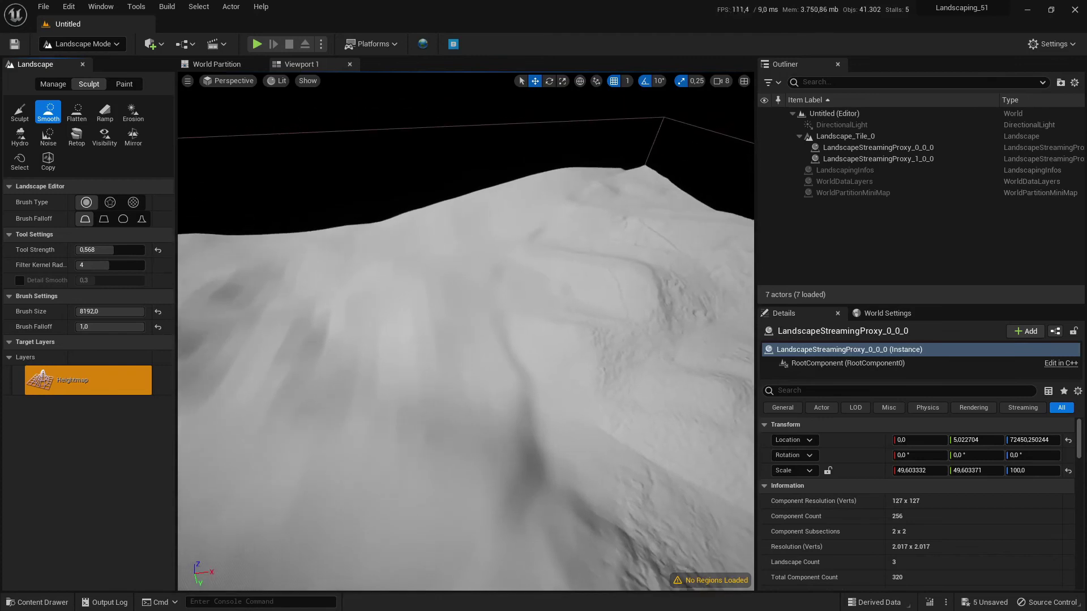
drag(617, 180, 634, 175)
mouse_move(546, 240)
right_down()
mouse_move(516, 295)
mouse_move(385, 260)
mouse_move(306, 210)
right_up()
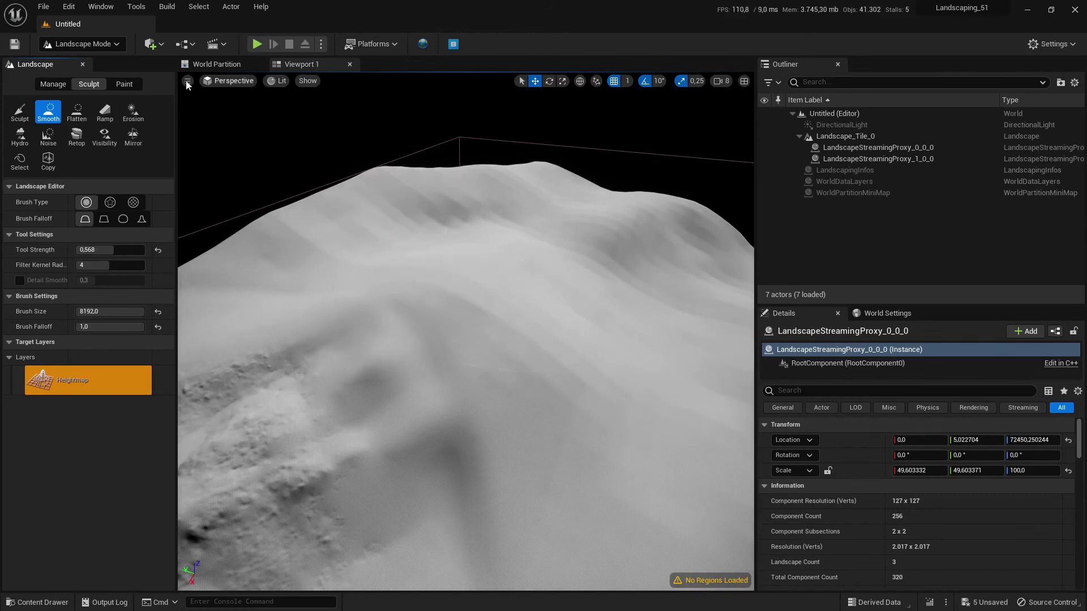
Switch from Landscape mode back to Selection mode.
click(91, 48)
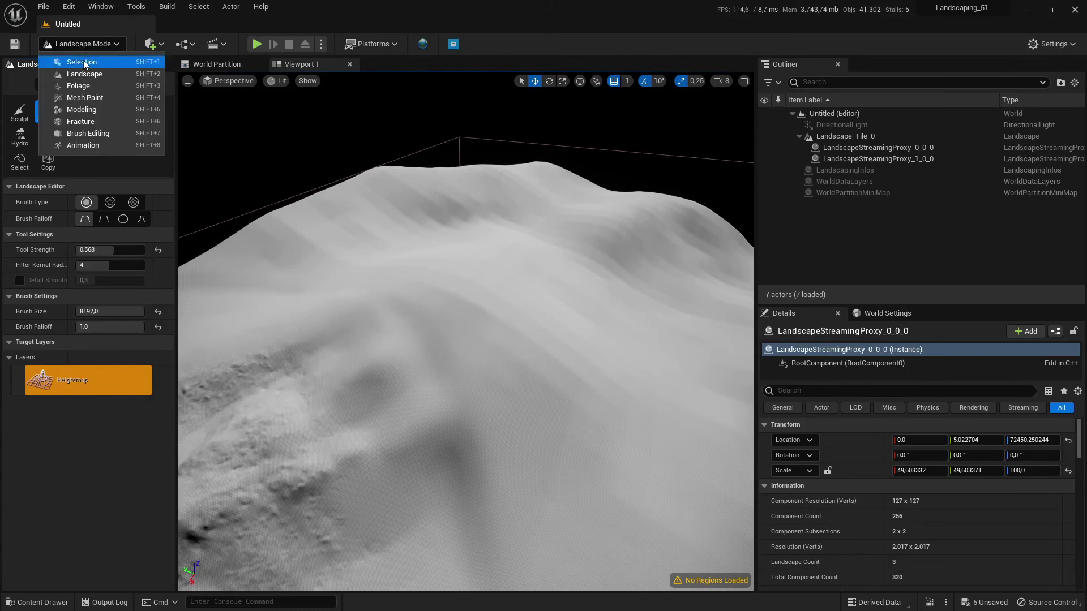
click(83, 60)
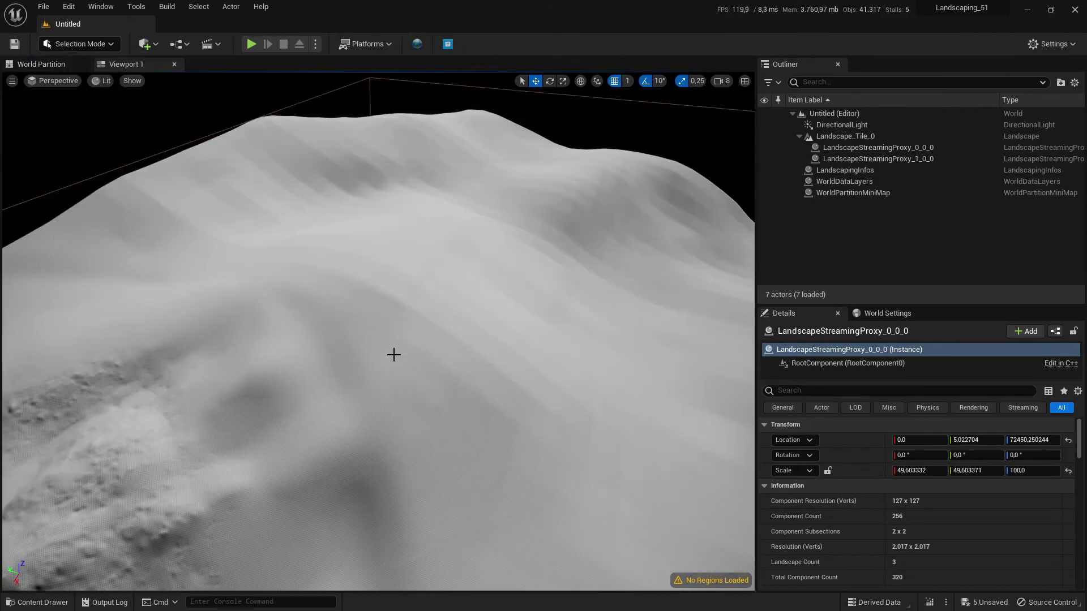
scroll(394, 354, down, 3)
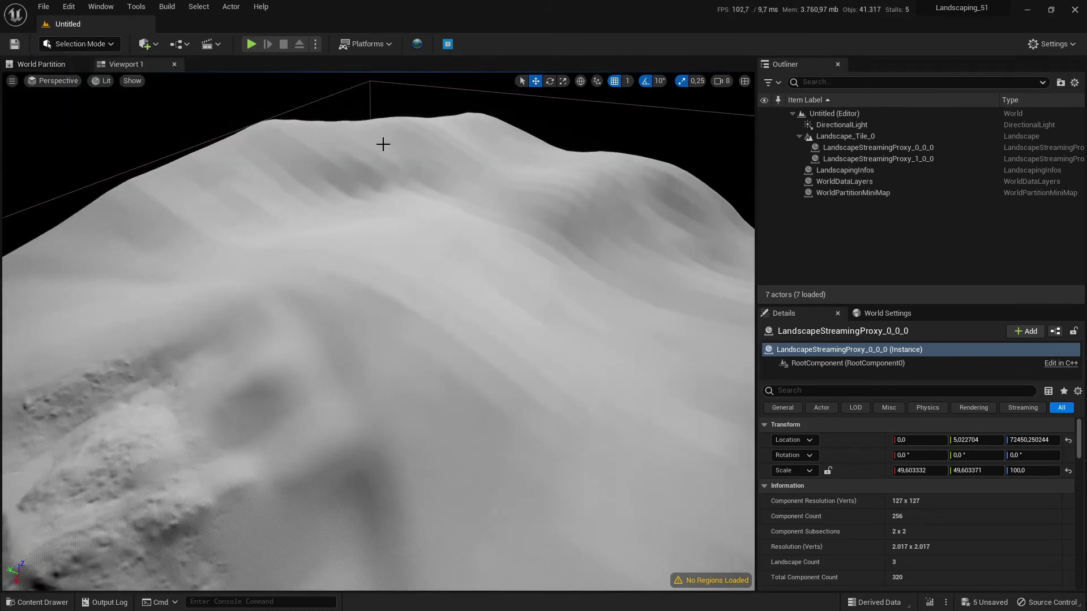
Add a satellite image to the landscape as a decal with the Landscaping plugin, loading it automatically from Mapbox.
click(418, 45)
drag(760, 130, 657, 54)
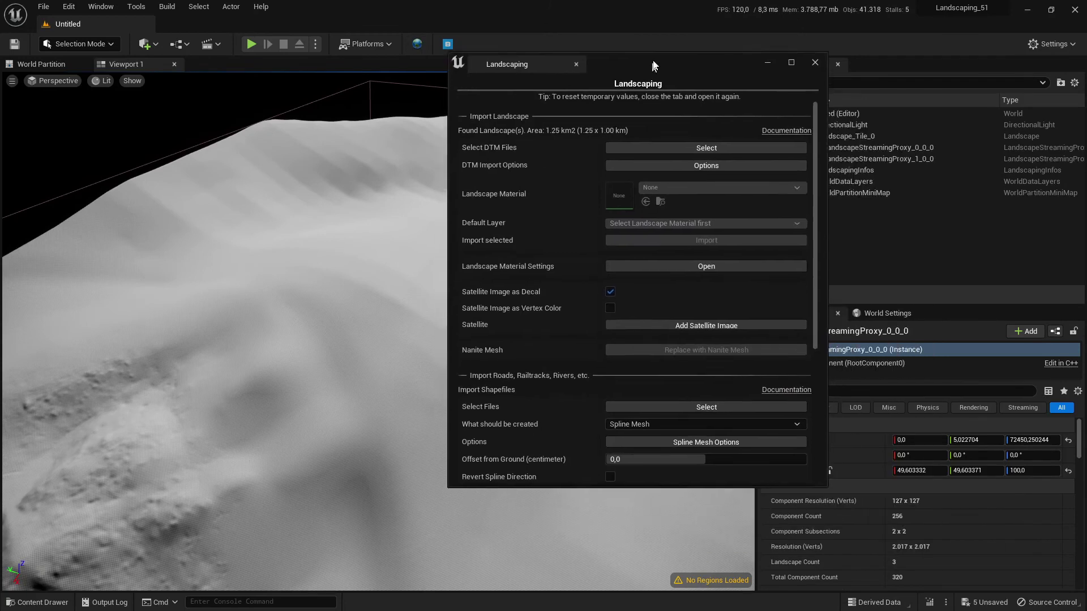
click(719, 318)
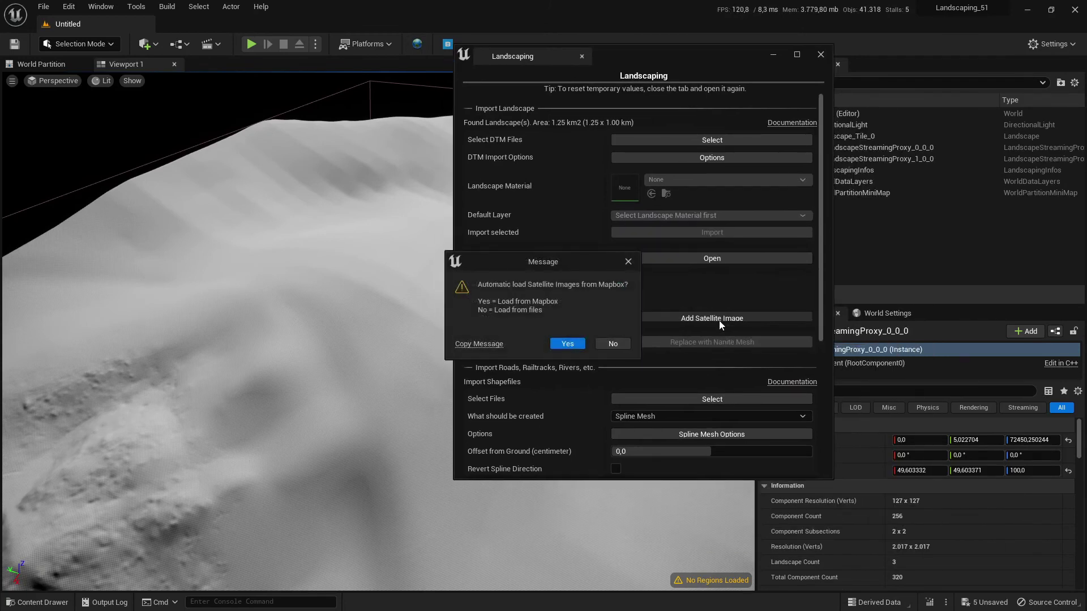
click(568, 344)
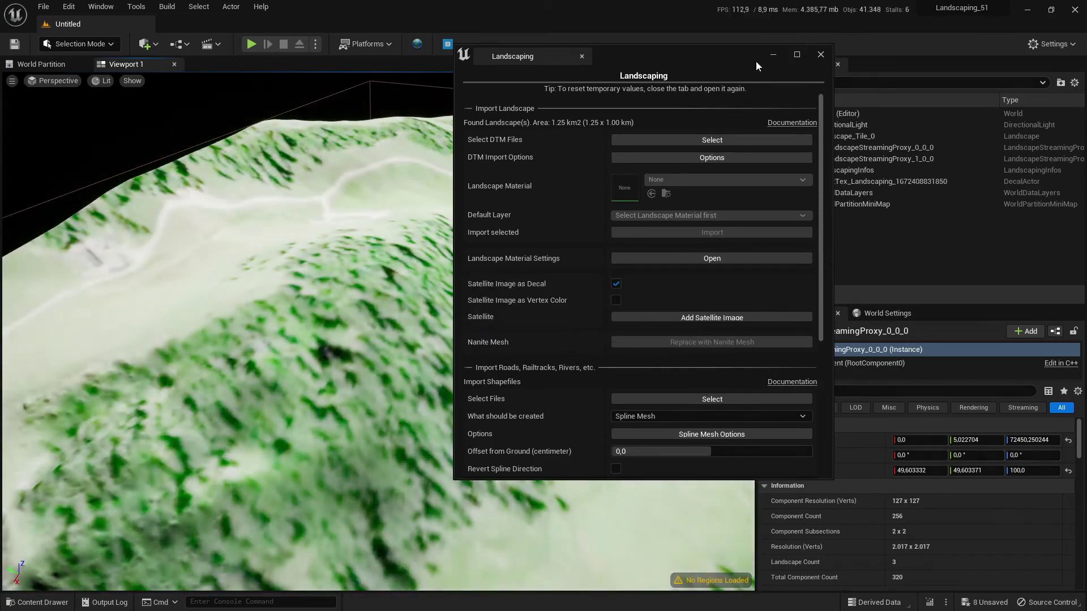
click(773, 55)
Examine how the satellite image drapes over the terrain's ridges, slopes and roads from several viewpoints.
scroll(400, 323, down, 8)
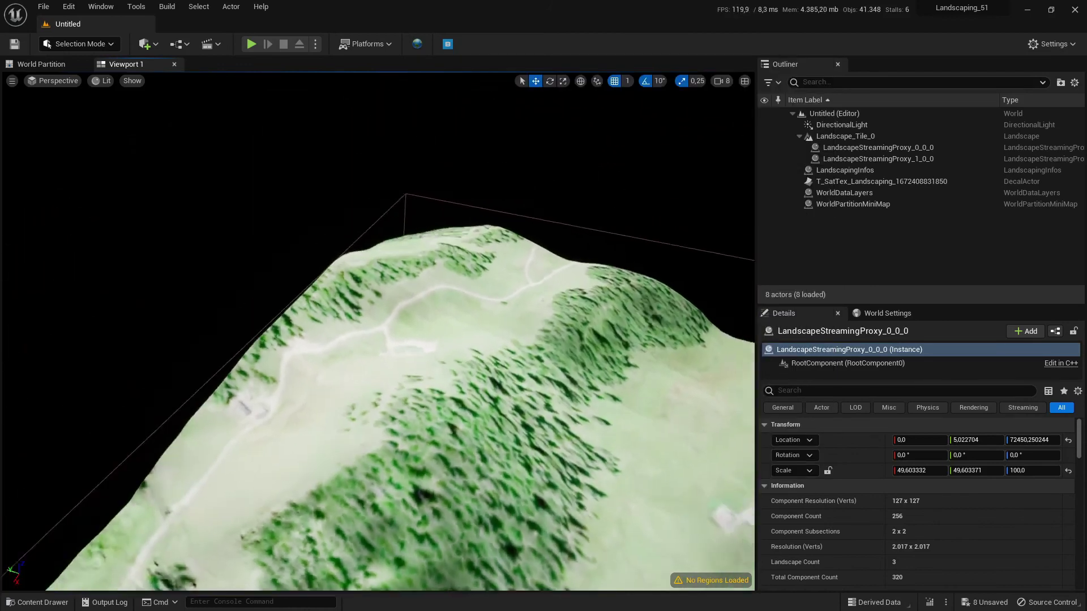
scroll(399, 323, up, 3)
right_drag(400, 323, 437, 338)
right_drag(347, 327, 374, 323)
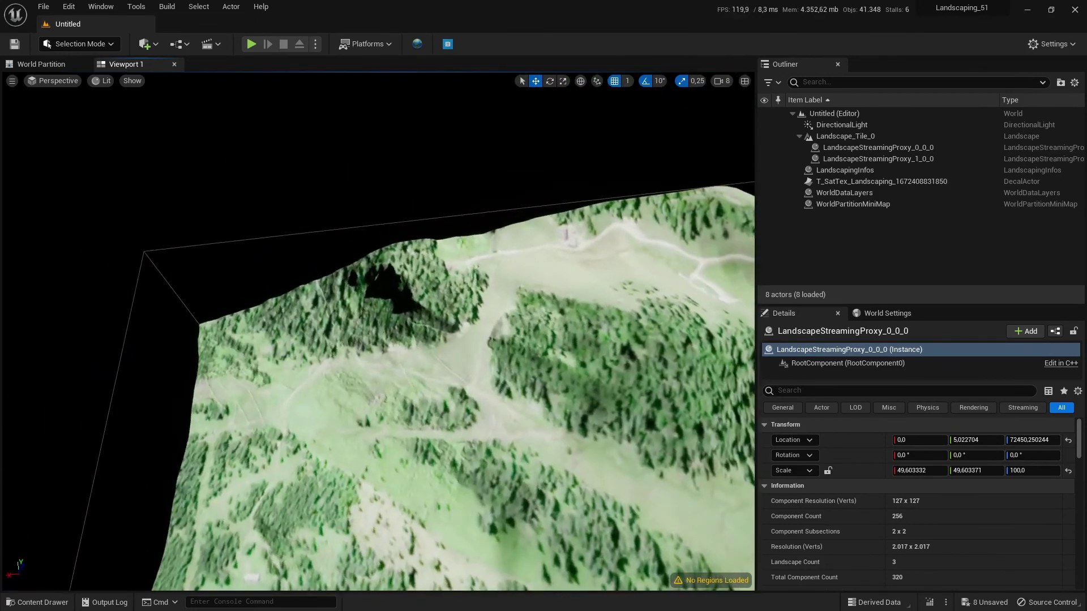
scroll(359, 372, up, 8)
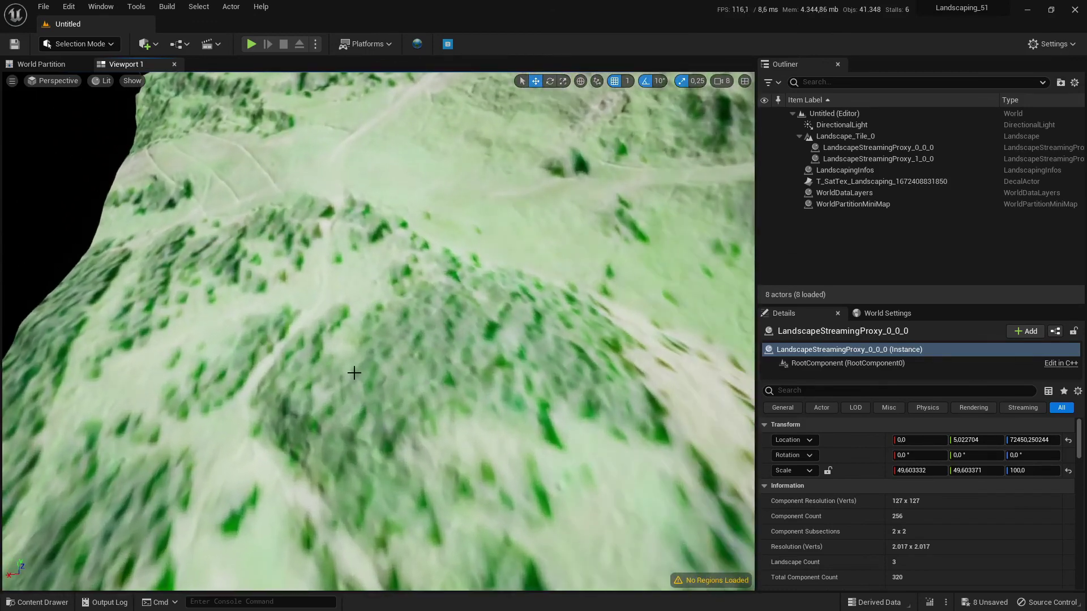
right_drag(354, 373, 589, 332)
right_drag(355, 346, 354, 373)
right_drag(311, 139, 328, 113)
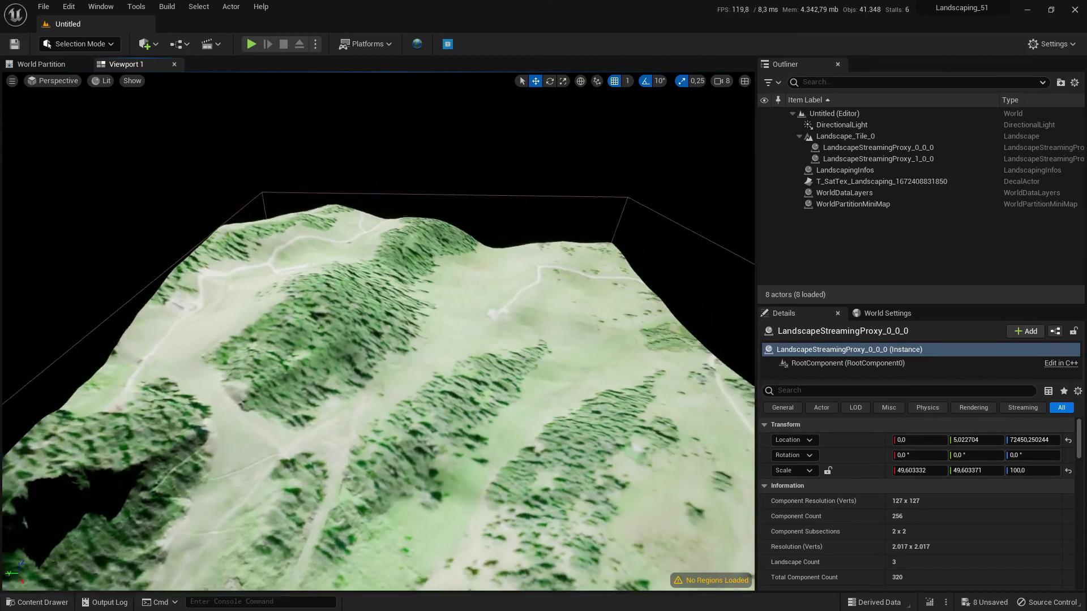
right_drag(327, 137, 369, 143)
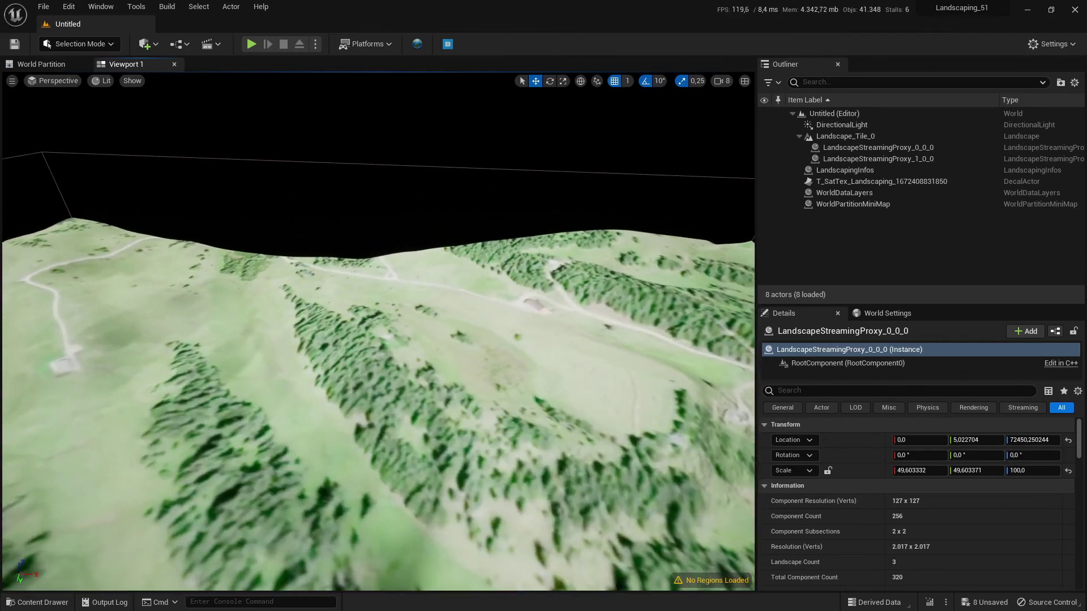
right_drag(425, 376, 397, 377)
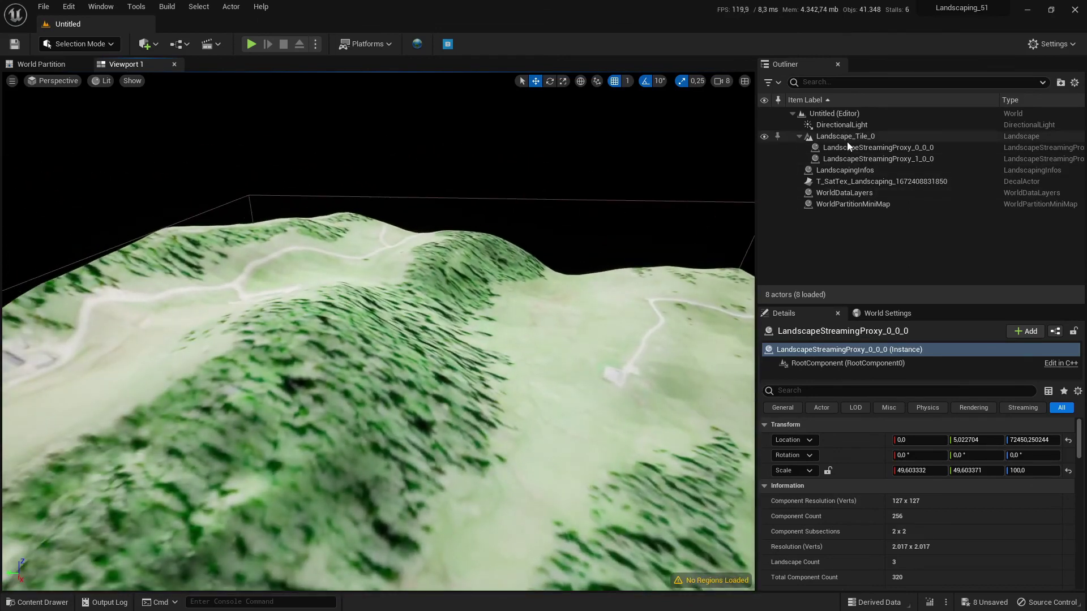
Select the satellite image decal actor, hide and show it again for comparison, and inspect the textured terrain around the dark cliff.
click(854, 182)
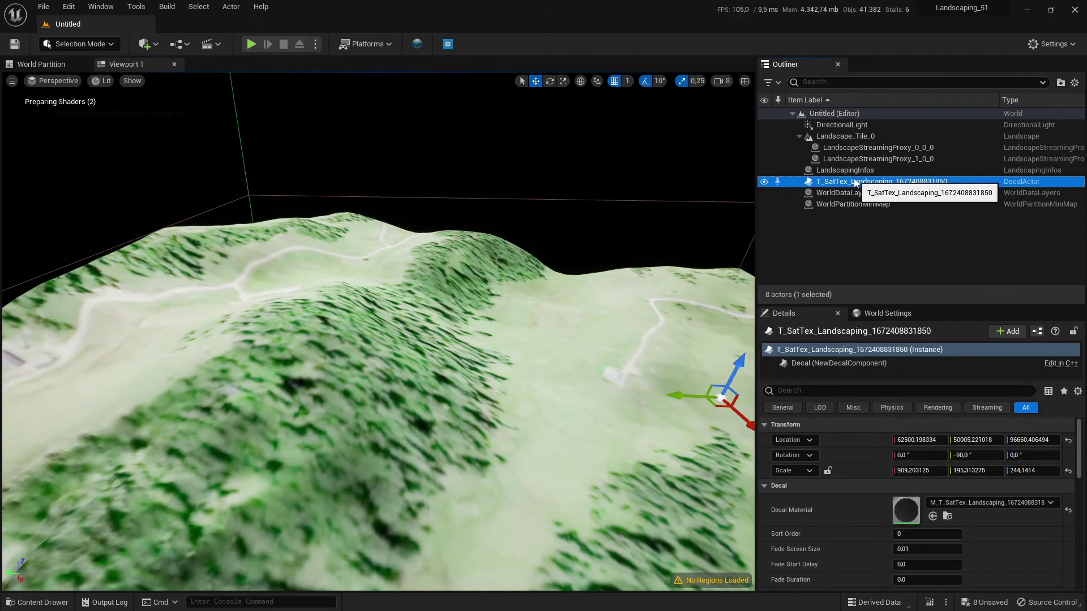
click(764, 182)
click(766, 184)
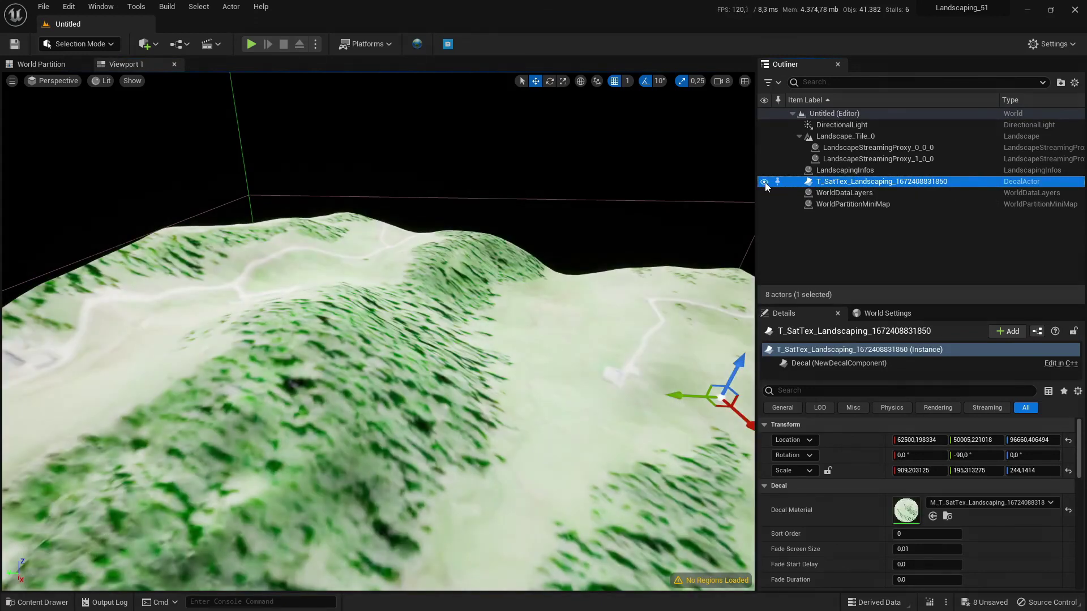
right_drag(446, 271, 266, 265)
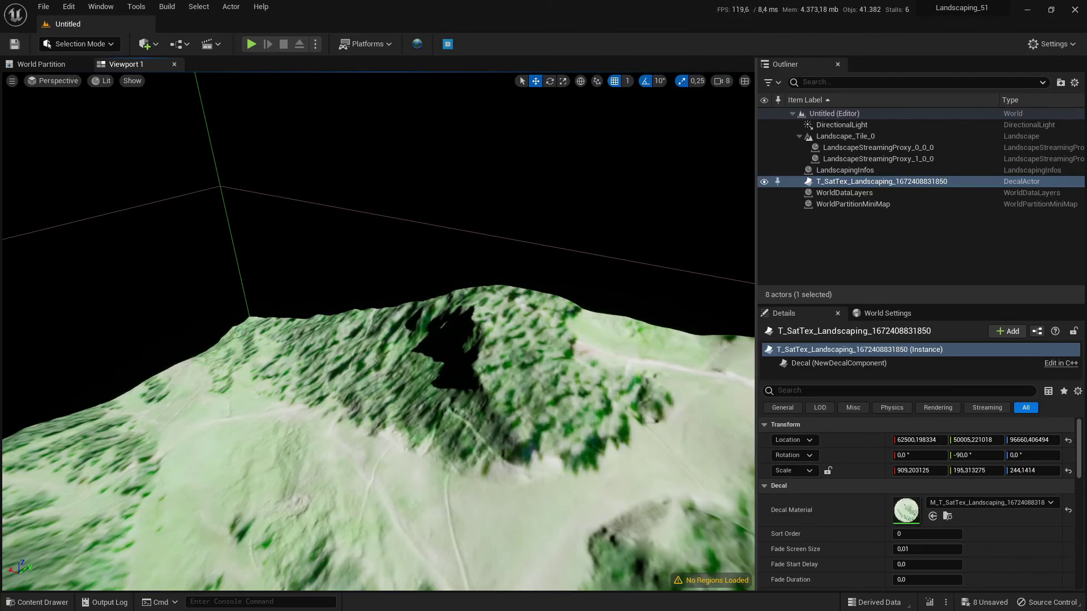